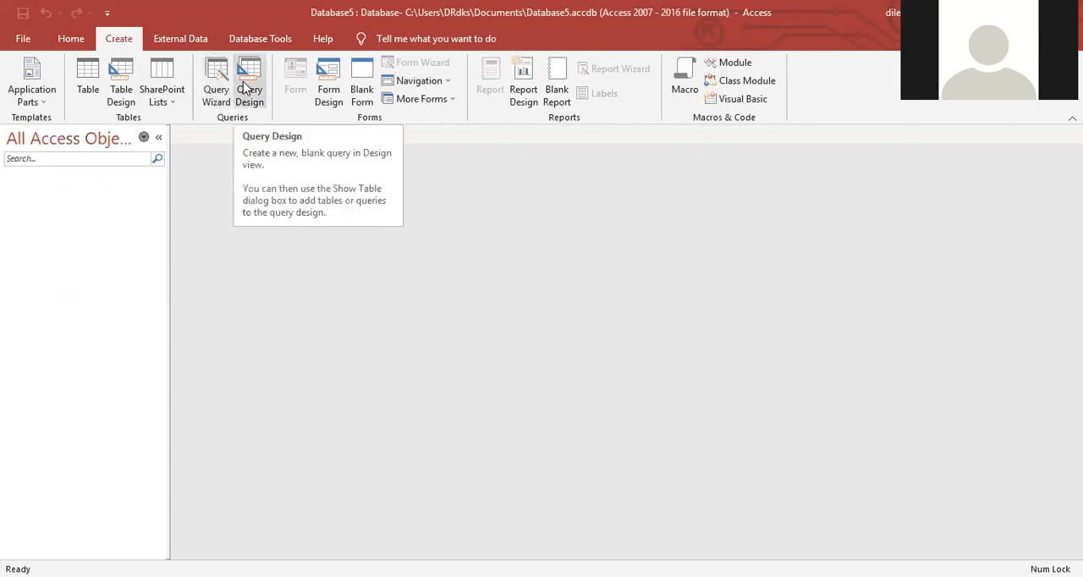
# Step: Create a blank query without adding any tables and make it a data-definition query
pyautogui.click(246, 88)
pyautogui.click(652, 180)
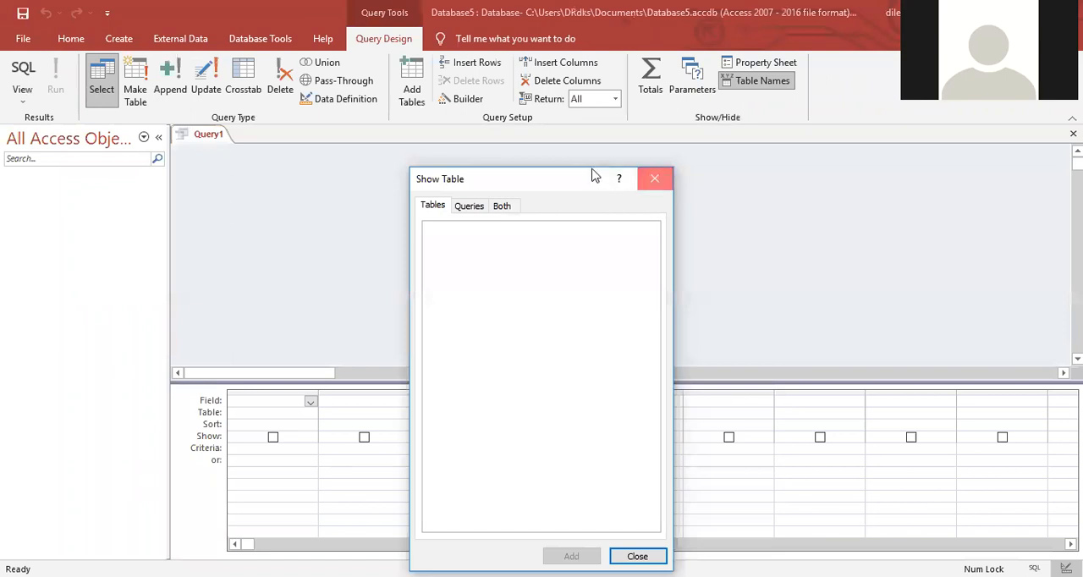
pyautogui.click(351, 107)
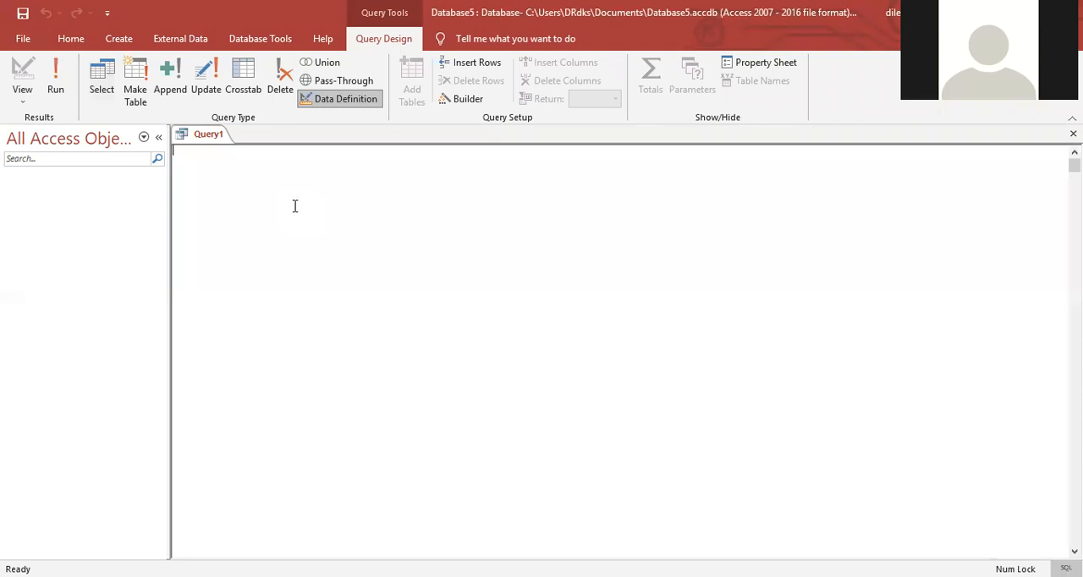
# Step: Begin a create table statement for std_record with the columns roll int and name varchar(20)
pyautogui.write('create table std_record(int roll')
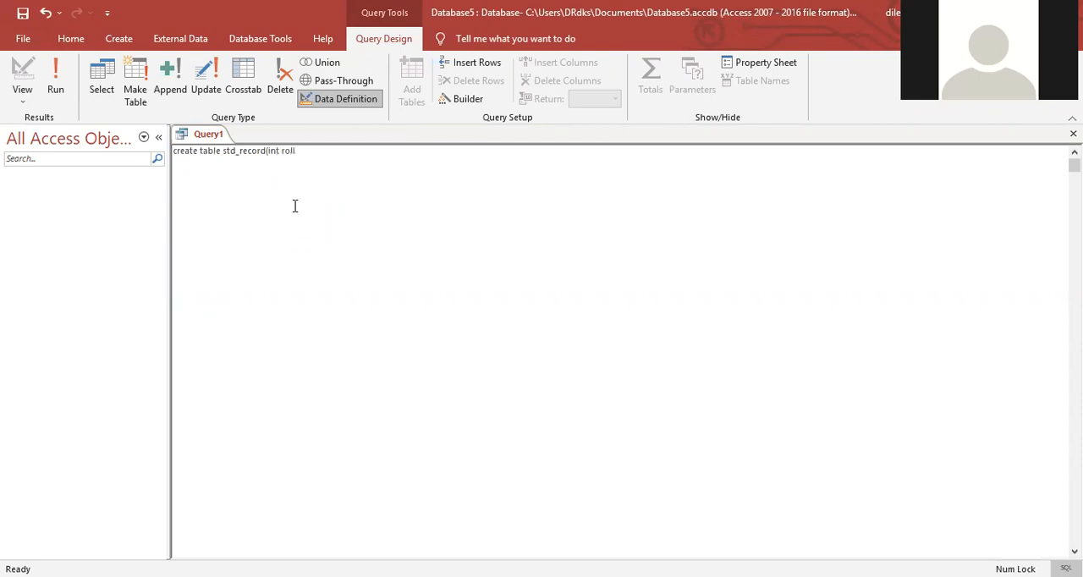
pyautogui.press('BackSpace')
pyautogui.press('BackSpace')
pyautogui.press('BackSpace')
pyautogui.press('BackSpace')
pyautogui.press('BackSpace')
pyautogui.press('BackSpace')
pyautogui.press('BackSpace')
pyautogui.press('BackSpace')
pyautogui.write('roll int,')
pyautogui.write(' name varc')
pyautogui.write('har)')
pyautogui.write('20')
pyautogui.write(')')
pyautogui.write(',')
pyautogui.write('class ')
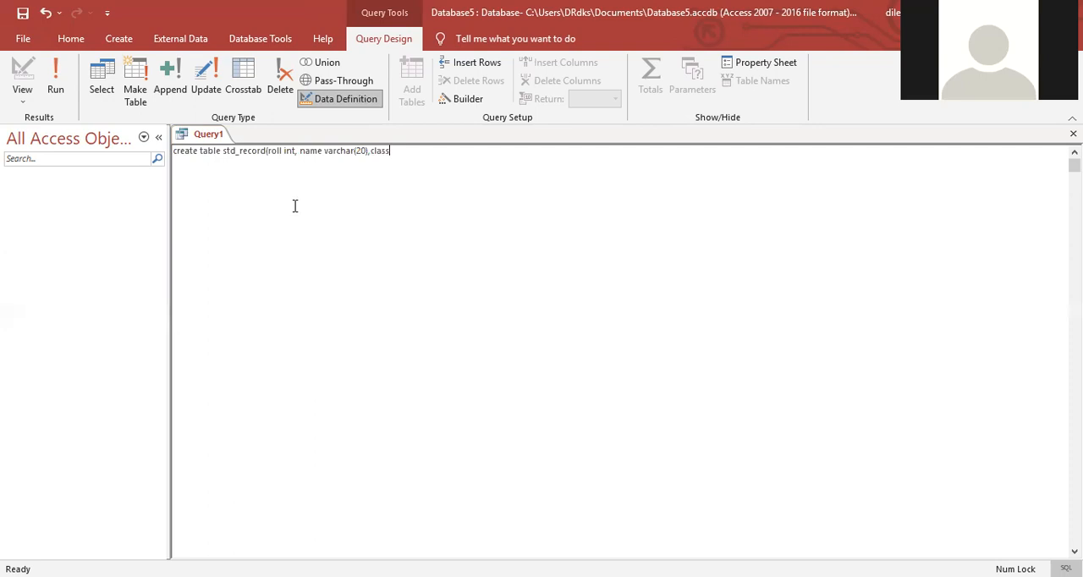
pyautogui.write('varchar')
pyautogui.write('(2')
pyautogui.write('),')
pyautogui.write(' hindi int')
pyautogui.write(',.')
pyautogui.write(' maths ')
pyautogui.write('int,')
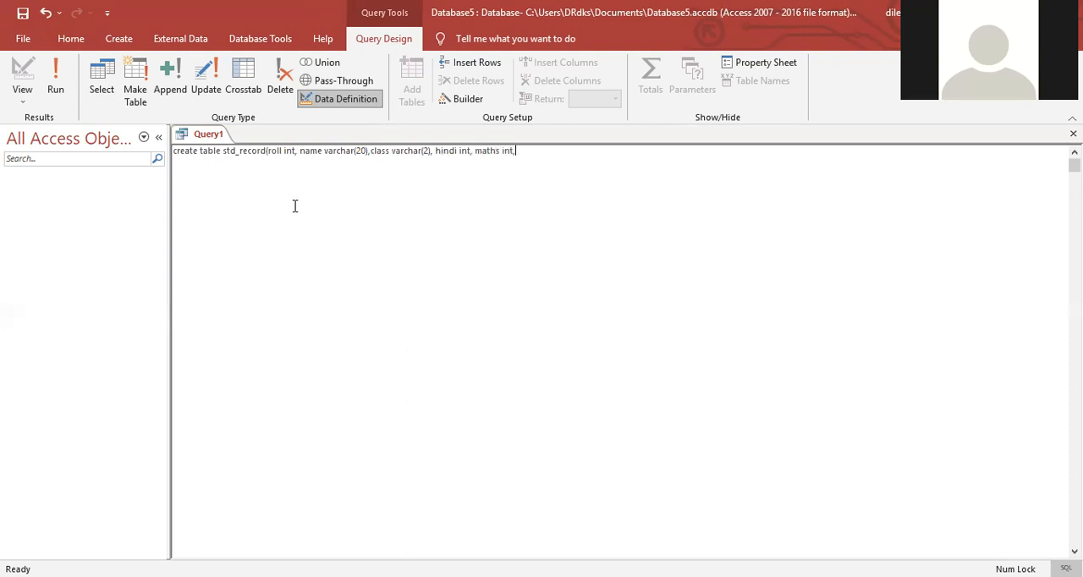
pyautogui.write(' science int; ')
pyautogui.write('maths int, english int')
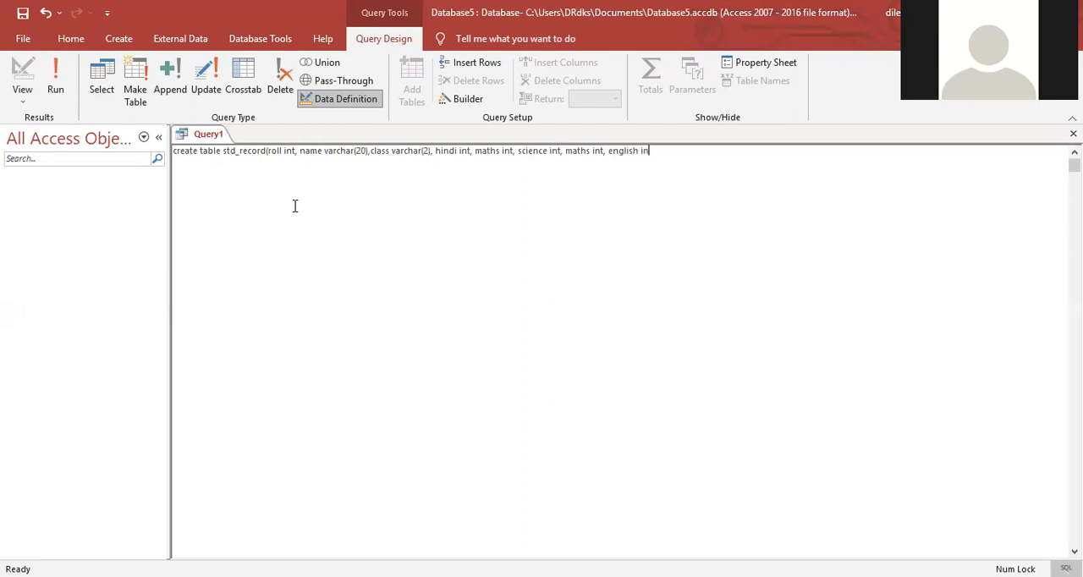
pyautogui.write(')')
# Step: Save the query under the name Create_table and close it
pyautogui.hotkey('ctrl', 's')
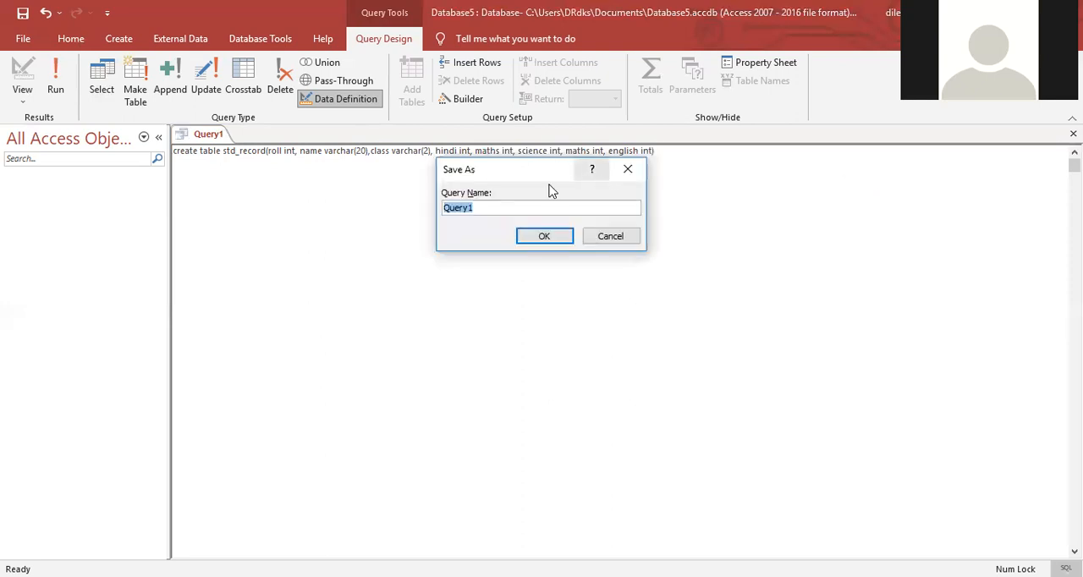
pyautogui.moveTo(530, 179); pyautogui.dragTo(571, 227)
pyautogui.click(539, 254)
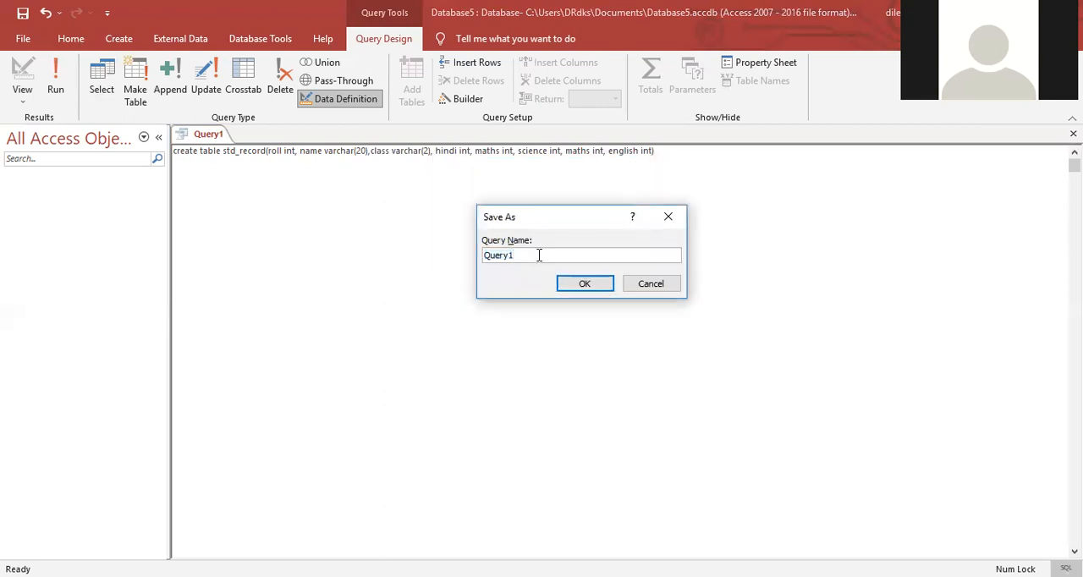
pyautogui.press('BackSpace')
pyautogui.press('BackSpace')
pyautogui.press('BackSpace')
pyautogui.press('BackSpace')
pyautogui.press('BackSpace')
pyautogui.press('BackSpace')
pyautogui.write('Create_table')
pyautogui.click(584, 285)
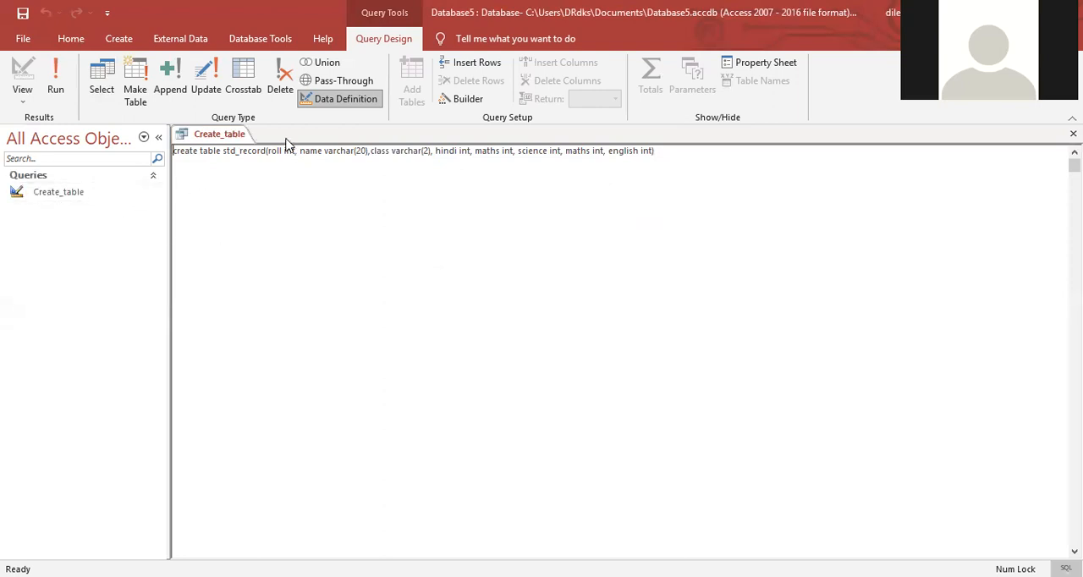
pyautogui.hotkey('ctrl', 'w')
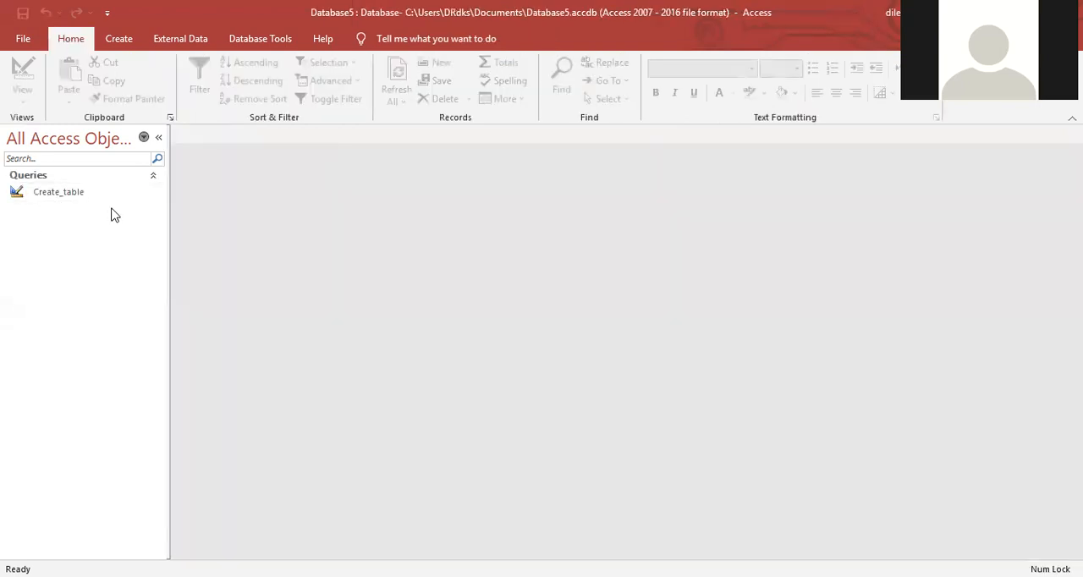
# Step: Try to run the saved Create_table query, agreeing to execute the data-definition statement
pyautogui.rightClick(47, 200)
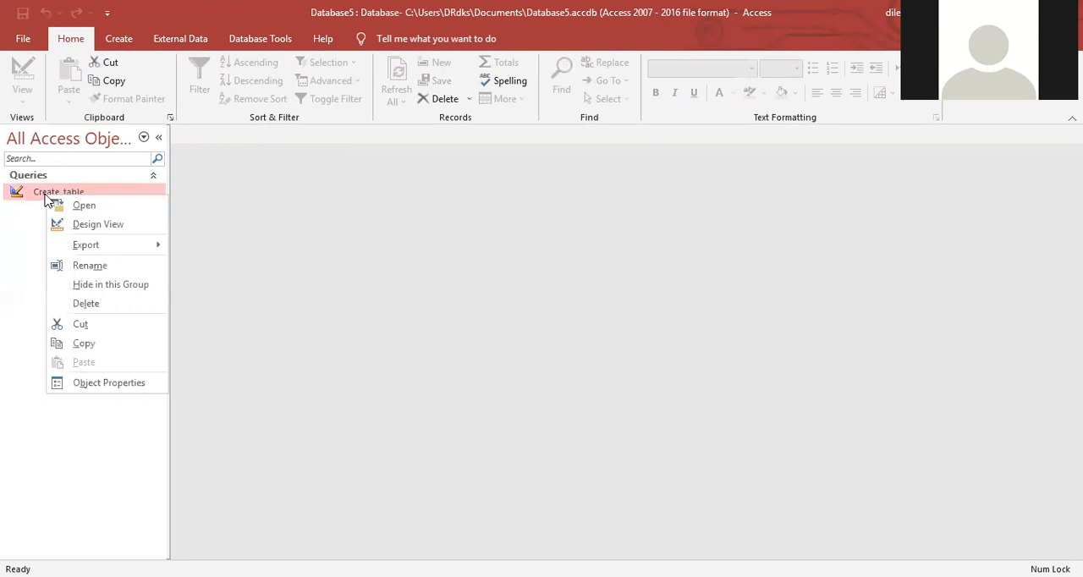
pyautogui.click(84, 207)
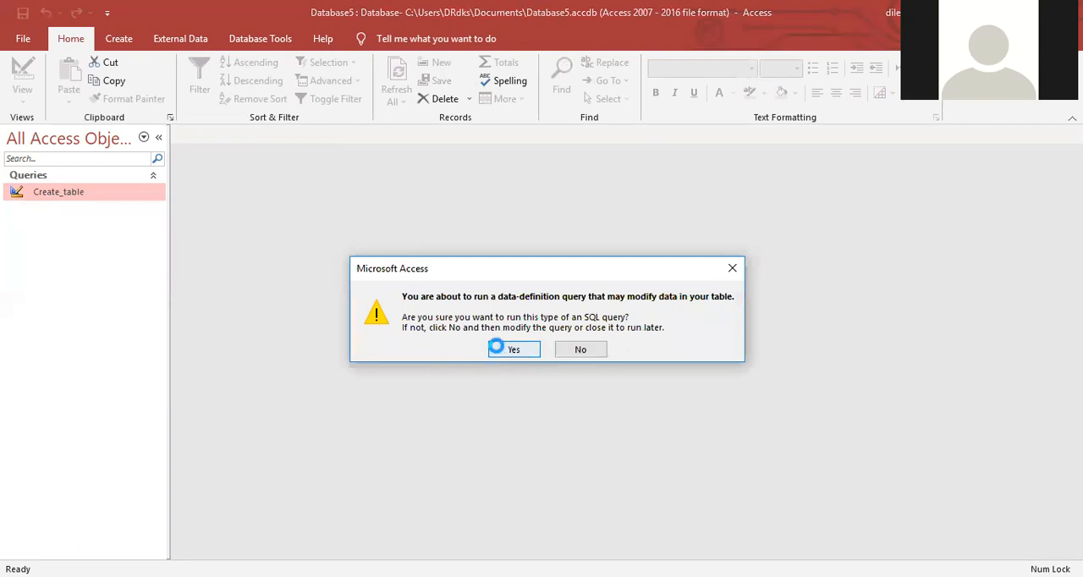
pyautogui.click(518, 349)
pyautogui.click(517, 347)
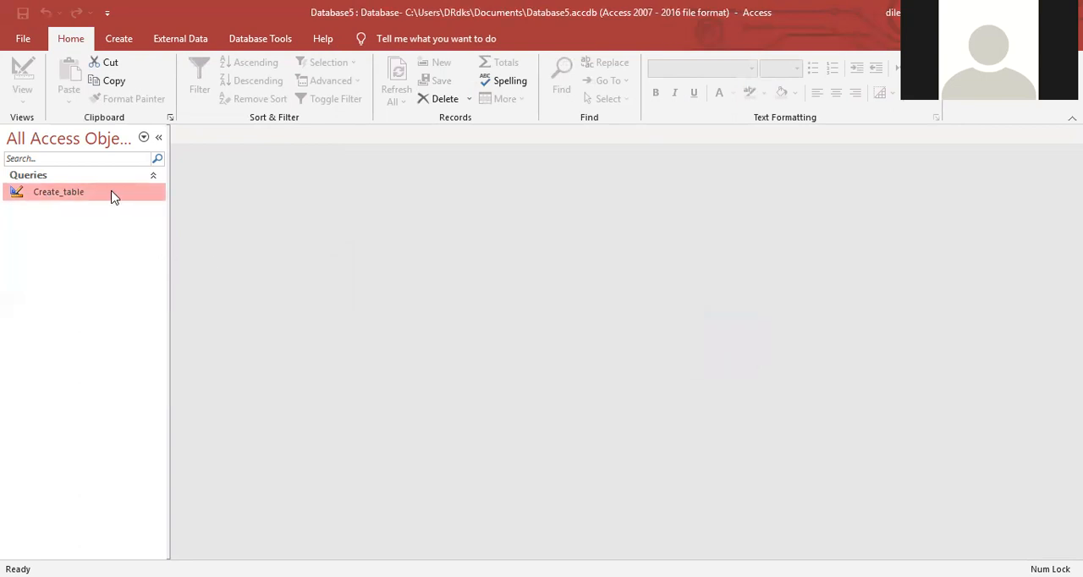
pyautogui.click(150, 176)
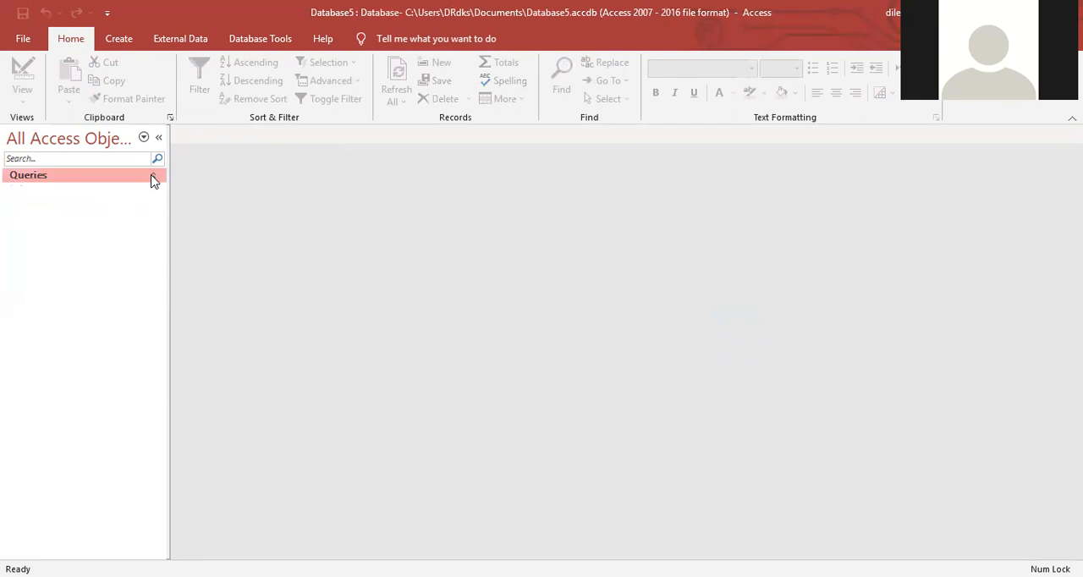
pyautogui.click(110, 196)
# Step: Change the table name in the Create_table query's SQL to std_record1, then save and close the query
pyautogui.rightClick(110, 196)
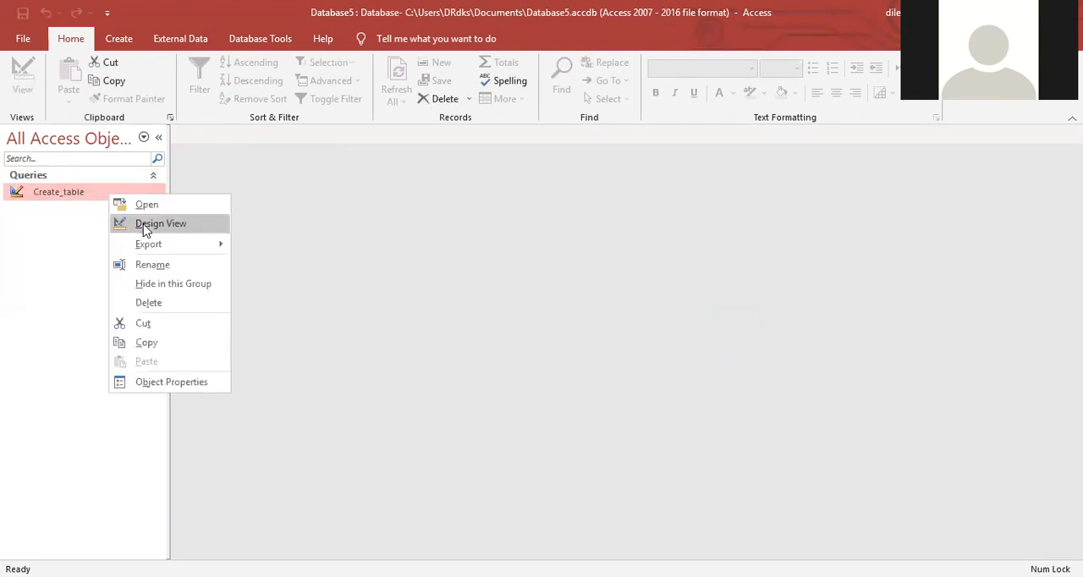
pyautogui.click(229, 223)
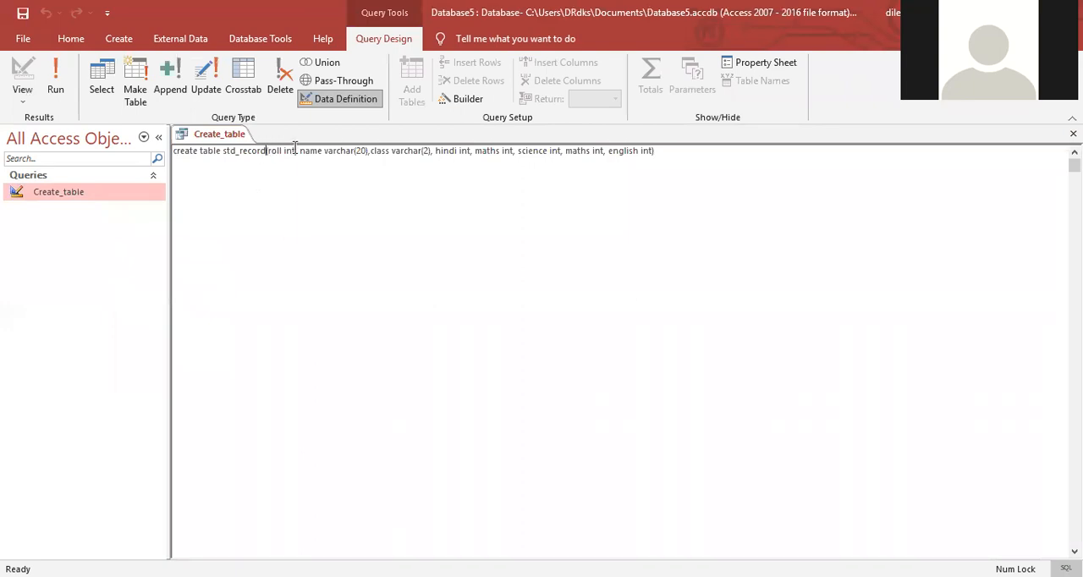
pyautogui.write('1')
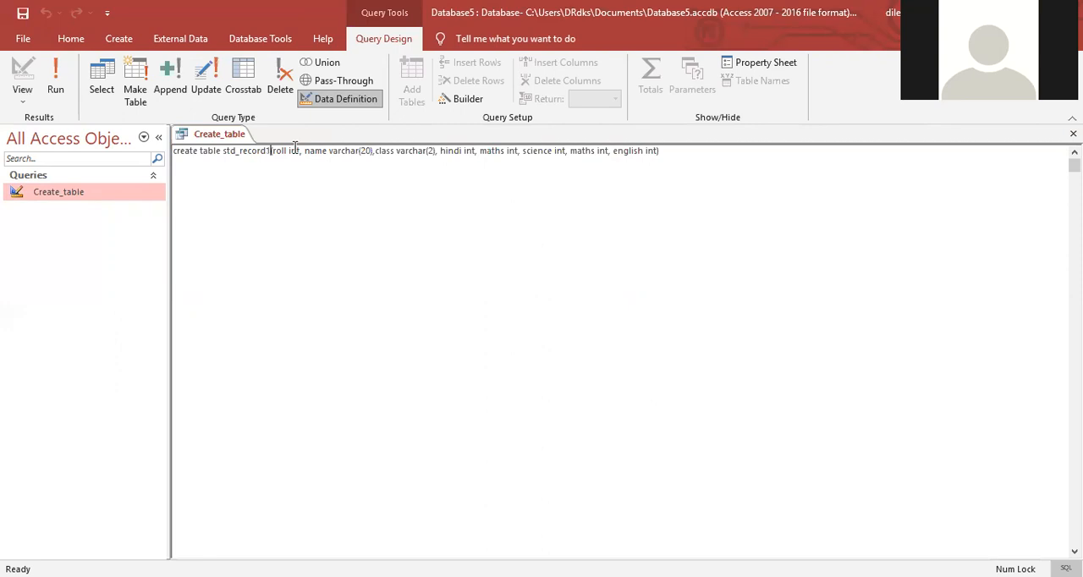
pyautogui.press('Home')
pyautogui.hotkey('ctrl', 'w')
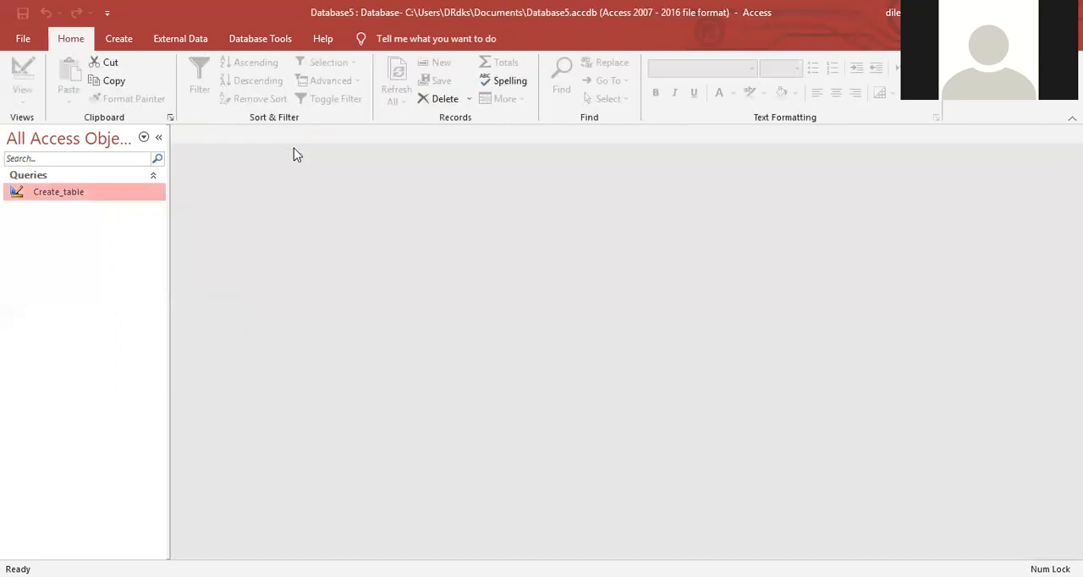
# Step: Try to run the Create_table query with the new table name
pyautogui.rightClick(107, 196)
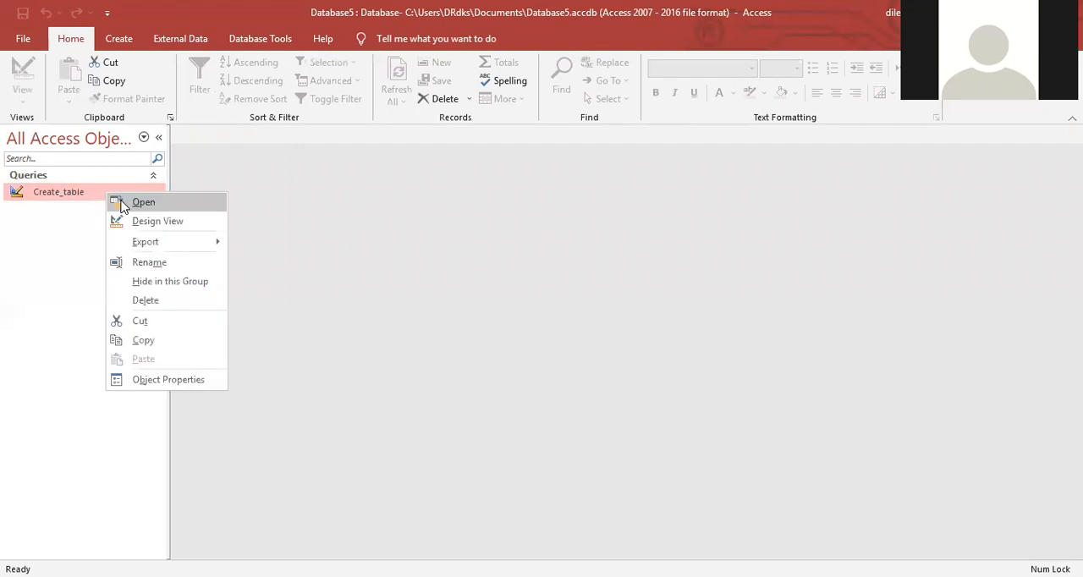
pyautogui.click(129, 203)
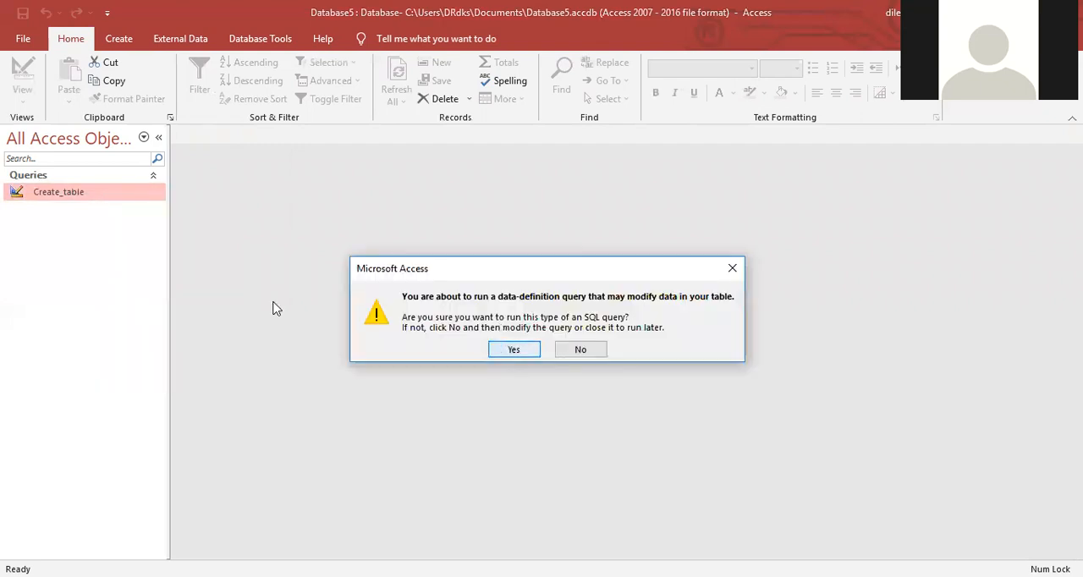
pyautogui.click(504, 347)
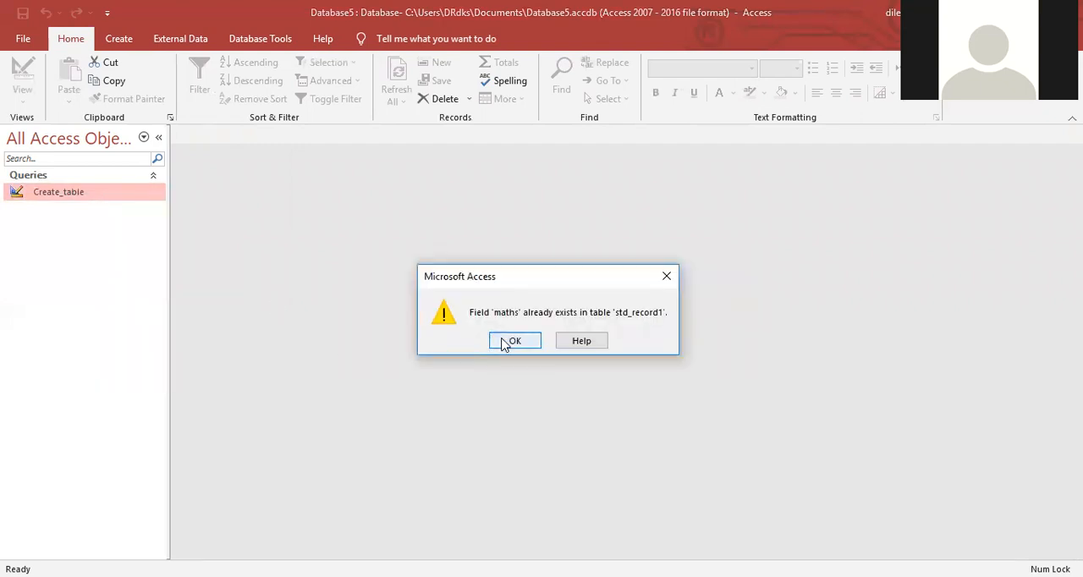
pyautogui.click(511, 341)
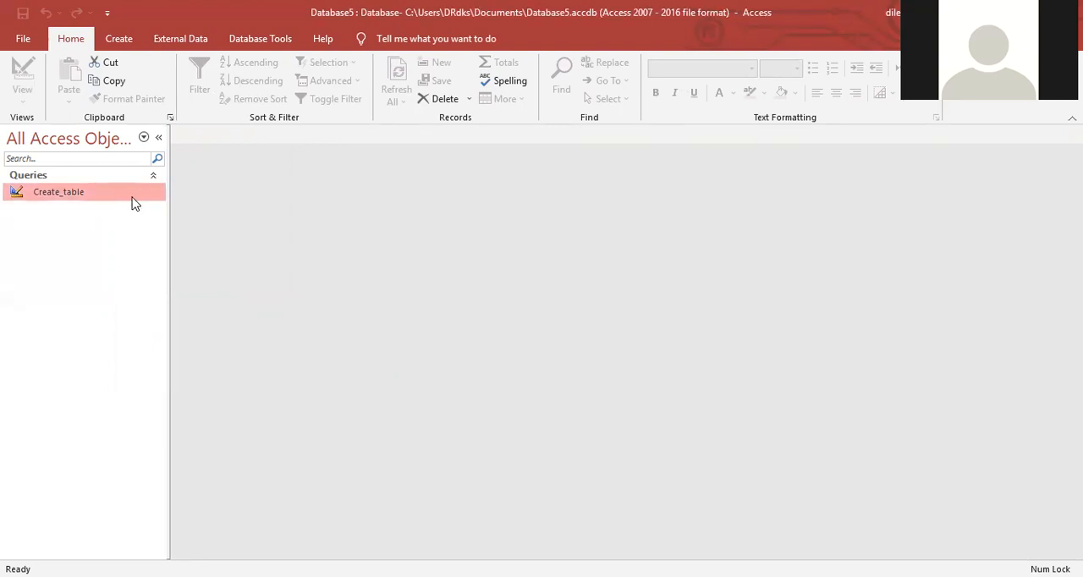
# Step: Delete the second maths int column from the Create_table query's SQL, then save and close the query
pyautogui.rightClick(133, 200)
pyautogui.click(182, 226)
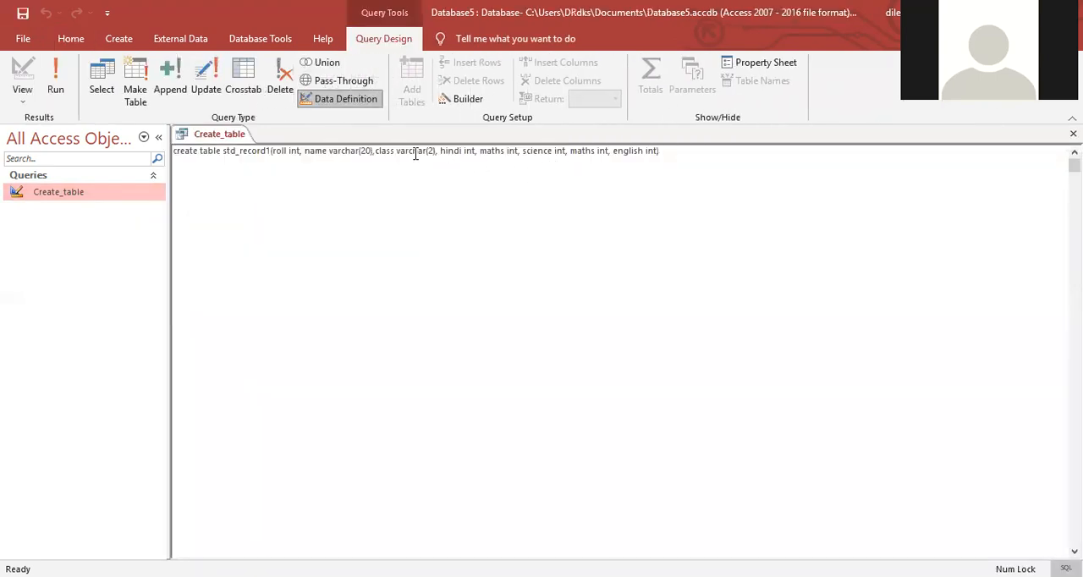
pyautogui.click(496, 151)
pyautogui.click(609, 151)
pyautogui.press('BackSpace')
pyautogui.press('BackSpace')
pyautogui.press('BackSpace')
pyautogui.press('BackSpace')
pyautogui.press('BackSpace')
pyautogui.press('BackSpace')
pyautogui.press('BackSpace')
pyautogui.press('BackSpace')
pyautogui.press('BackSpace')
pyautogui.press('BackSpace')
pyautogui.press('BackSpace')
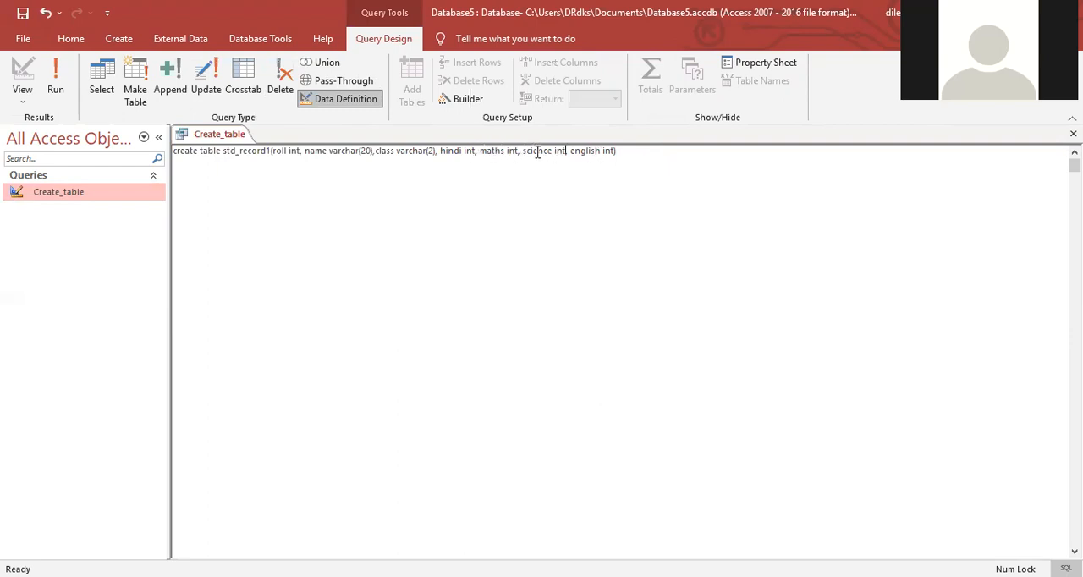
pyautogui.hotkey('ctrl', 's')
pyautogui.hotkey('ctrl', 'w')
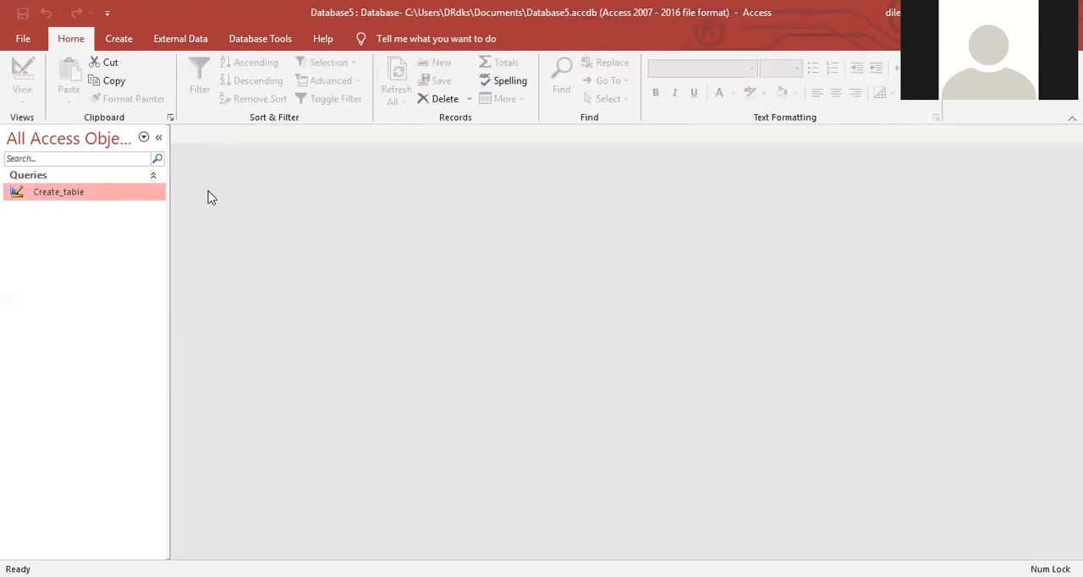
# Step: Run the corrected Create_table query and open the std_record1 table
pyautogui.rightClick(131, 196)
pyautogui.press('Return')
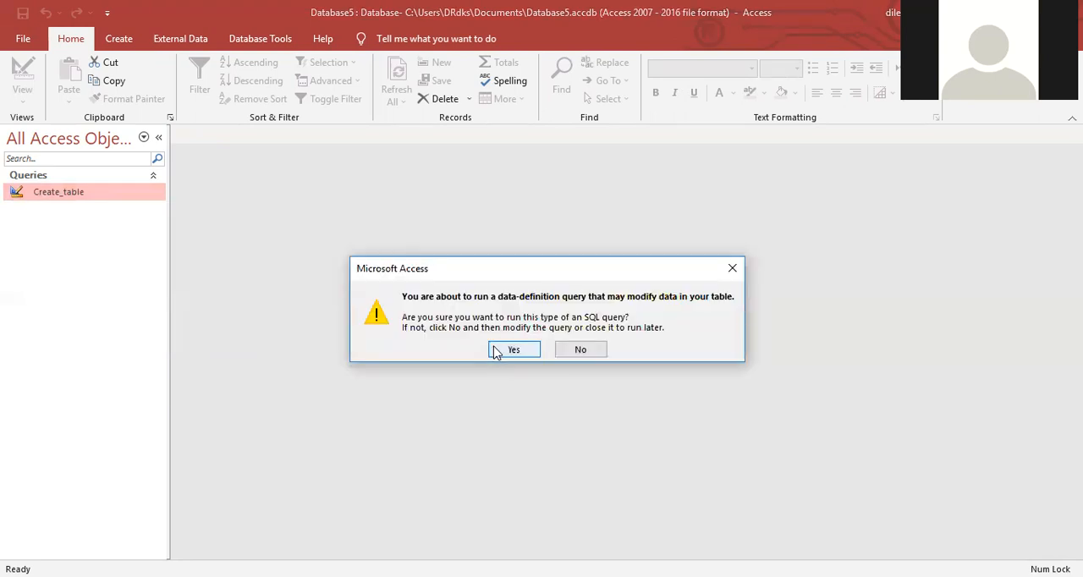
pyautogui.click(497, 353)
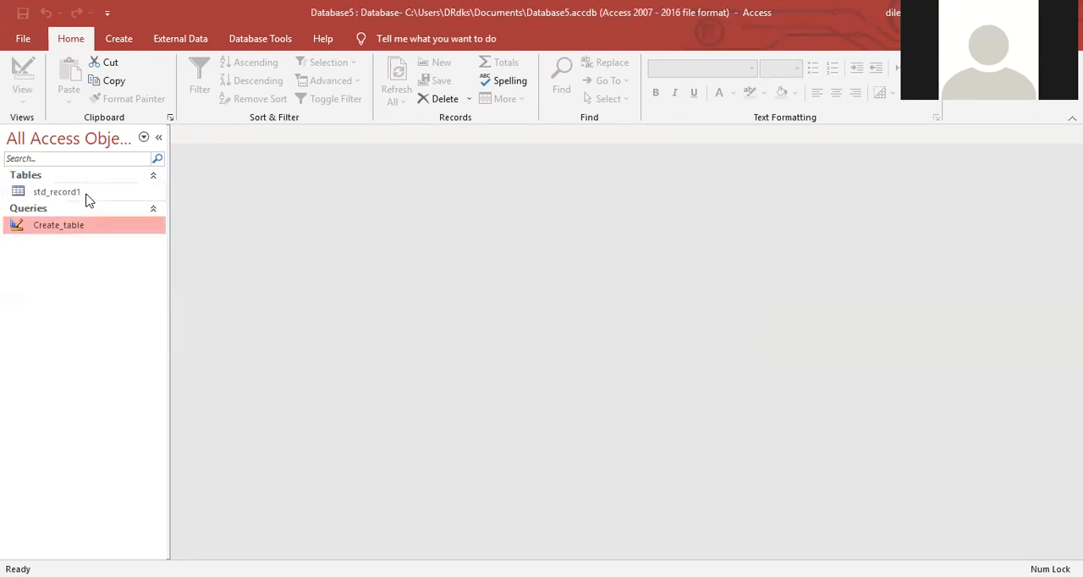
pyautogui.doubleClick(88, 200)
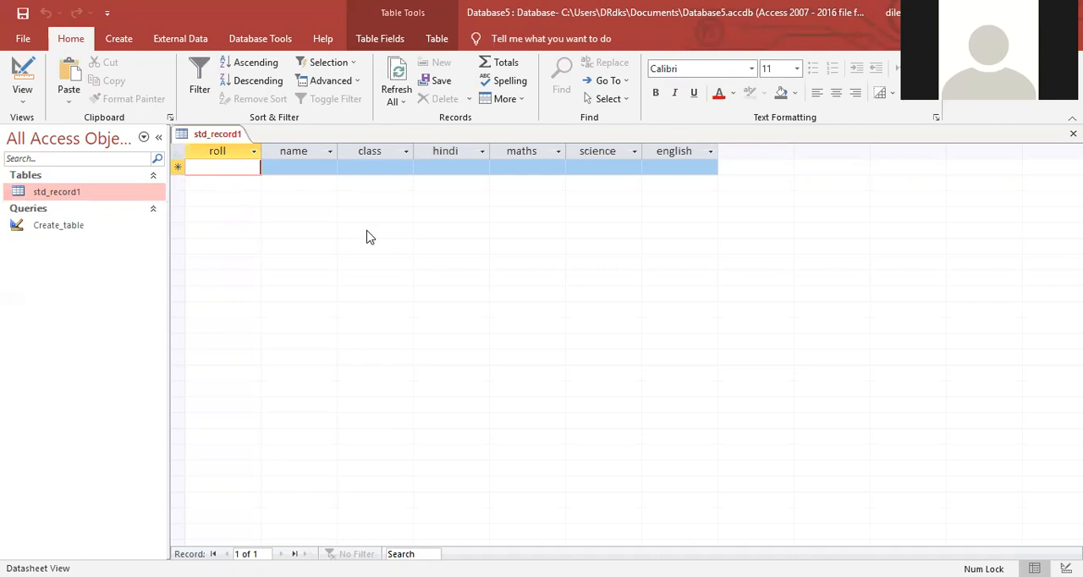
# Step: Create another blank data-definition query without adding any tables
pyautogui.click(123, 40)
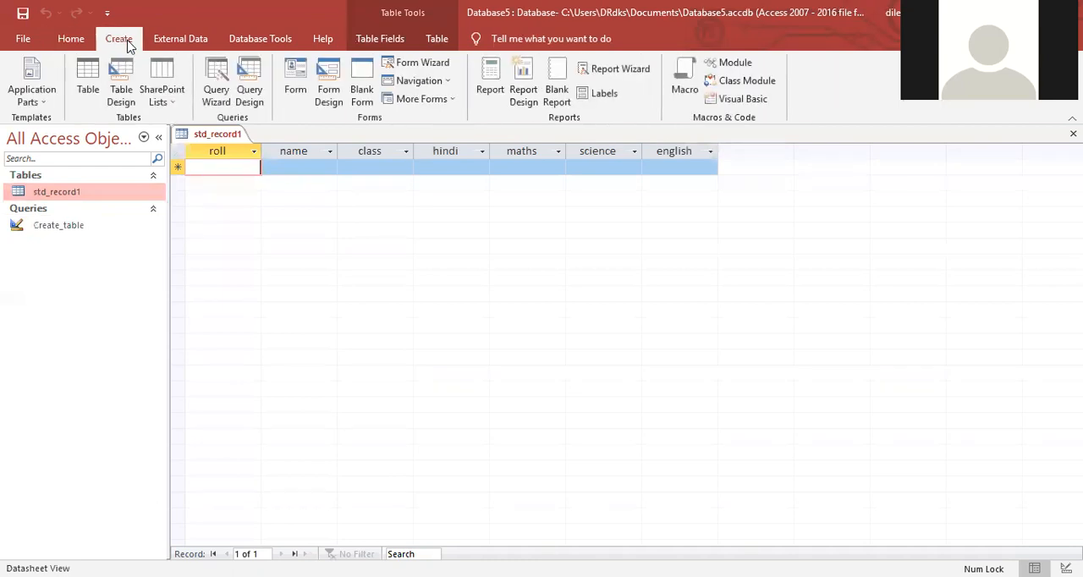
pyautogui.click(249, 95)
pyautogui.click(653, 182)
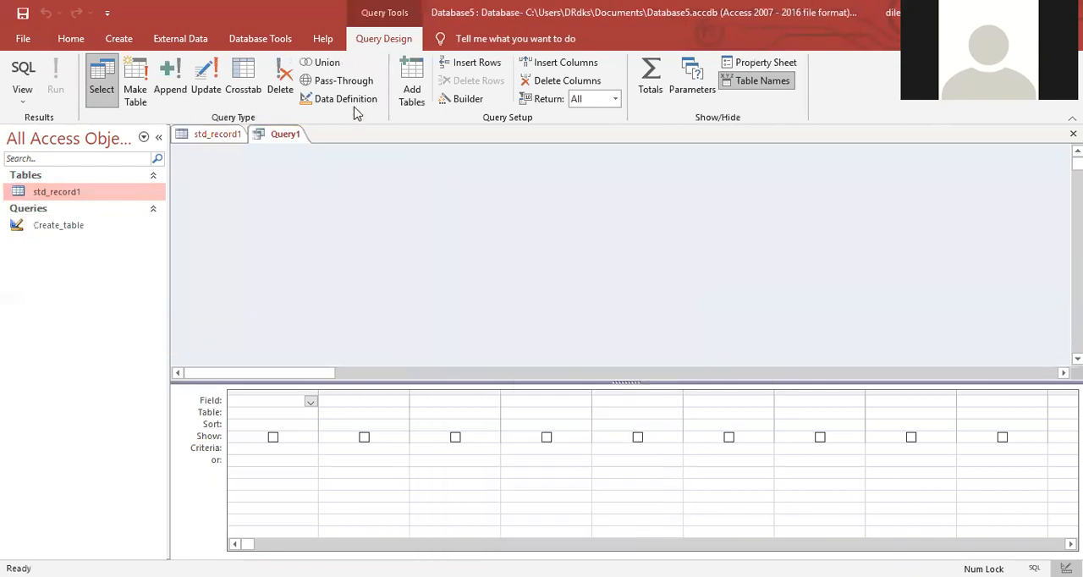
pyautogui.click(355, 106)
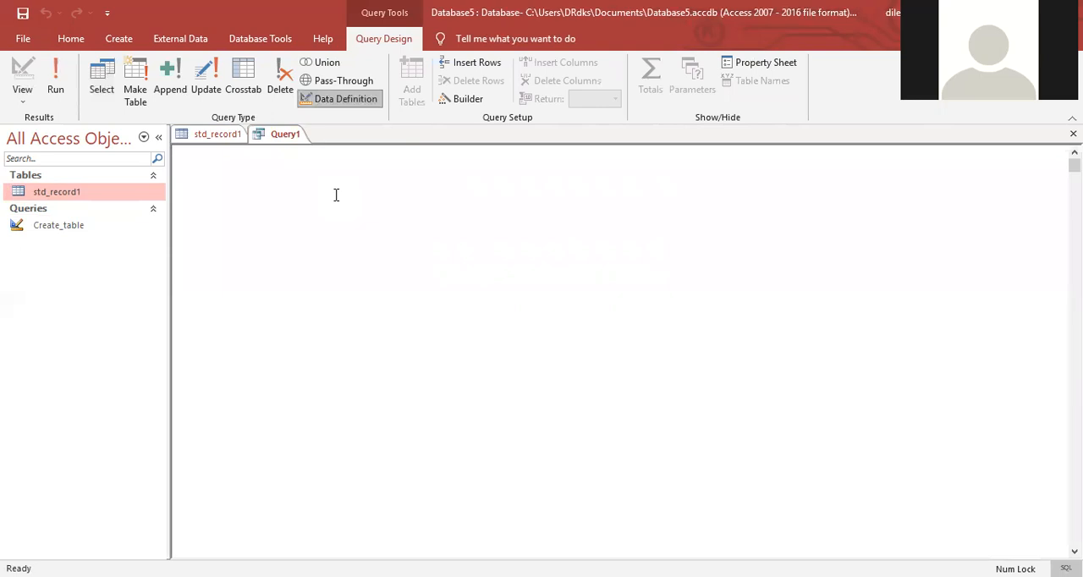
# Step: Begin an insert statement for std_record1 with the column names roll, name and class
pyautogui.write('insert std_record1(roll,name,x')
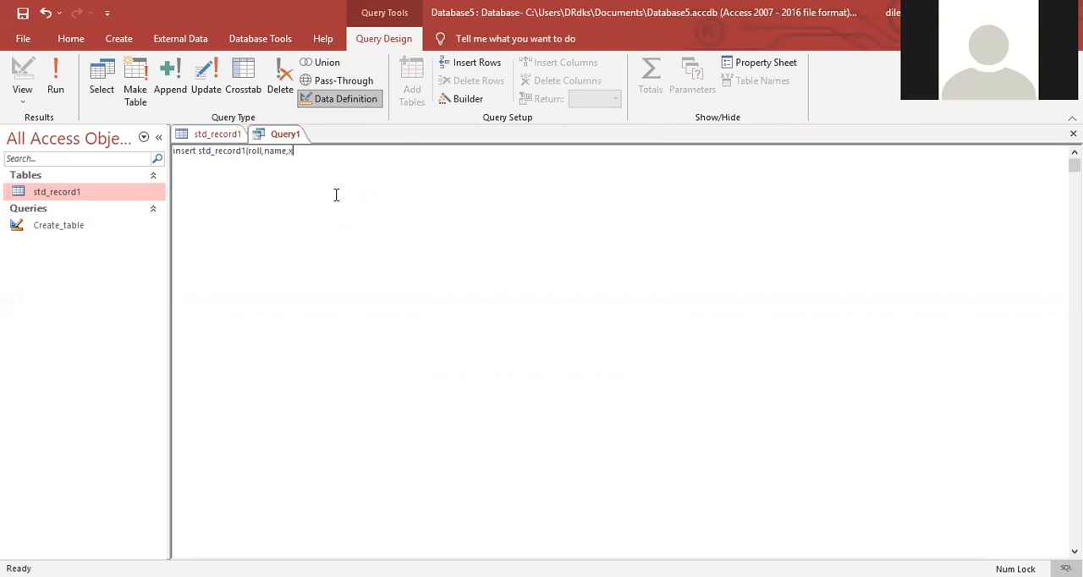
pyautogui.press('BackSpace')
pyautogui.write('class,')
# Step: Check the std_record1 table's field names and complete the insert column list with hindi, maths, science and english
pyautogui.click(220, 135)
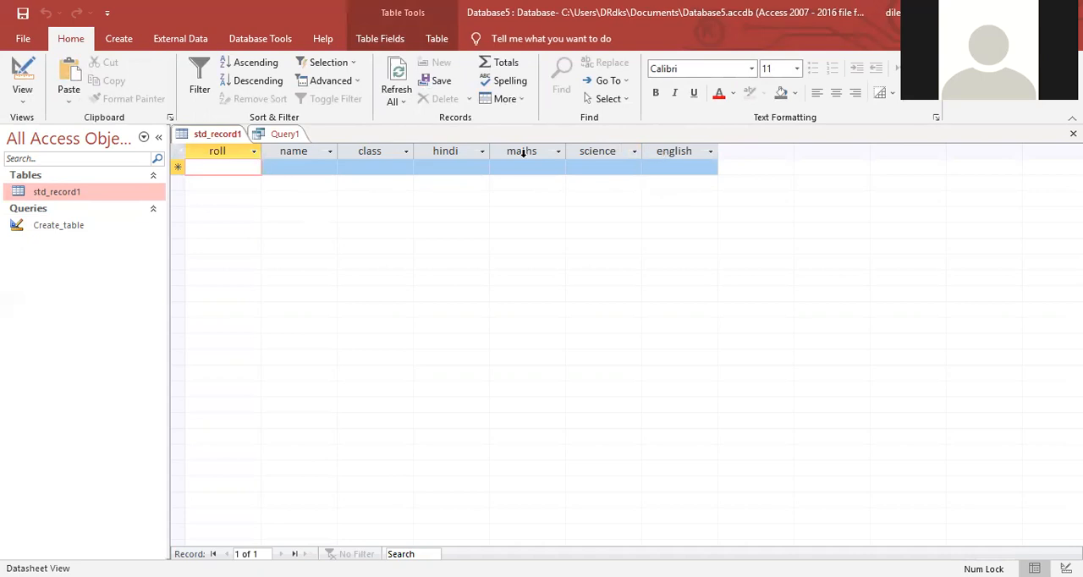
pyautogui.click(279, 134)
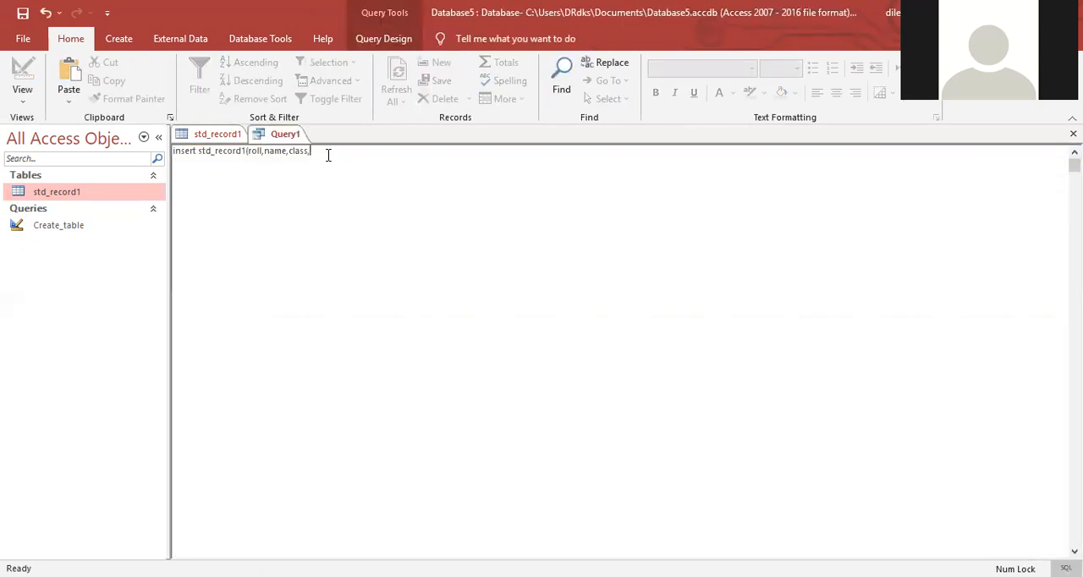
pyautogui.write('hindi,')
pyautogui.write('maths,')
pyautogui.write('science,en')
pyautogui.write('glish')
pyautogui.write(') ')
pyautogui.write('valu')
pyautogui.write('es')
pyautogui.write('(')
# Step: Start the insert statement's values clause with the parameters enter_roll, enter_name and enter_class
pyautogui.write('enter_rol')
pyautogui.write('l,enter')
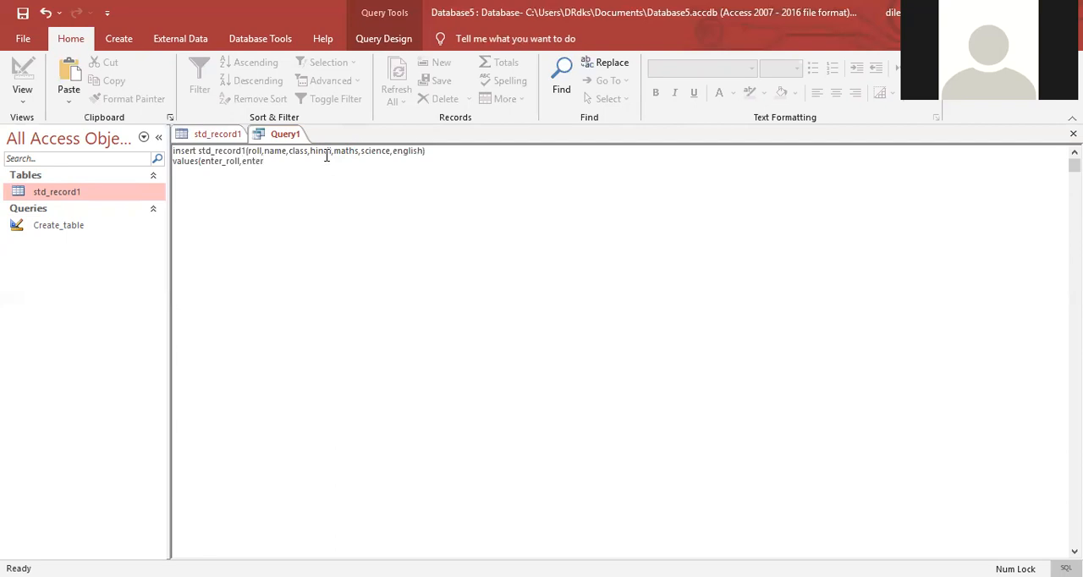
pyautogui.write('_name,')
pyautogui.write('enter_class,enter_hindi,enter_maths,enter_')
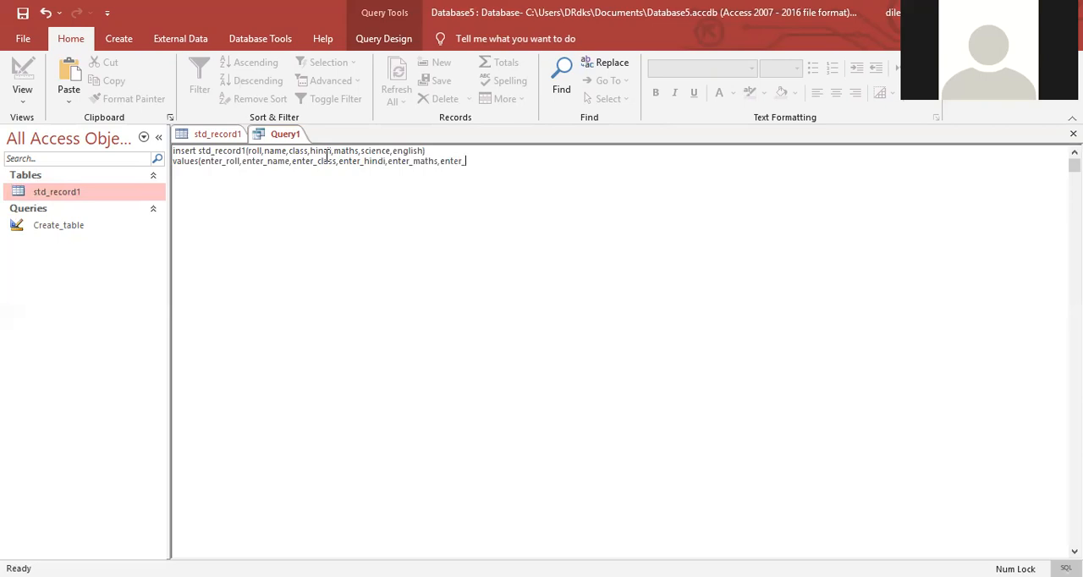
pyautogui.write('science,enter_english)')
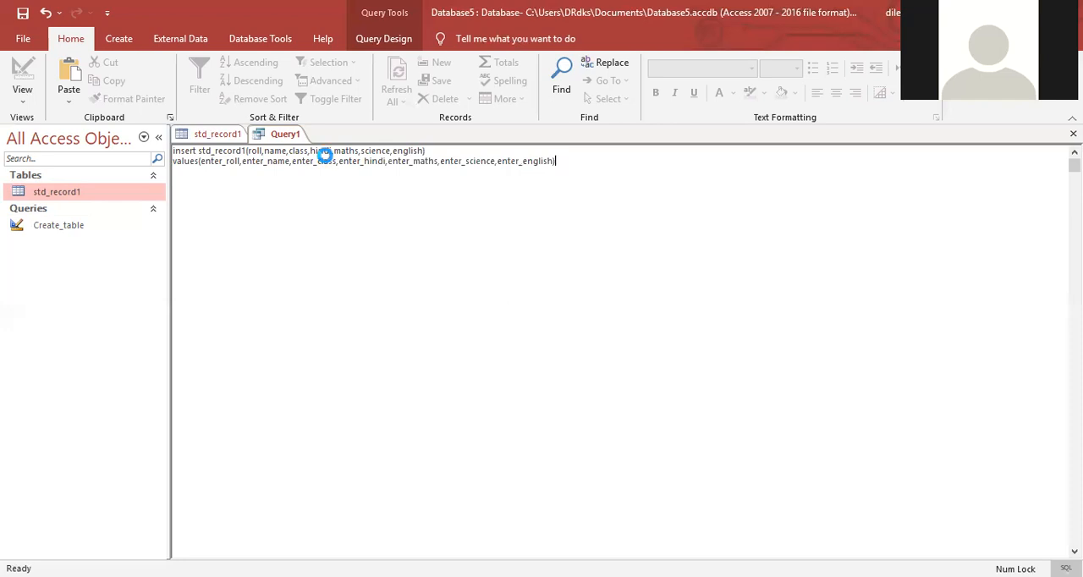
# Step: Try to save the query under the name insert_data
pyautogui.hotkey('ctrl', 's')
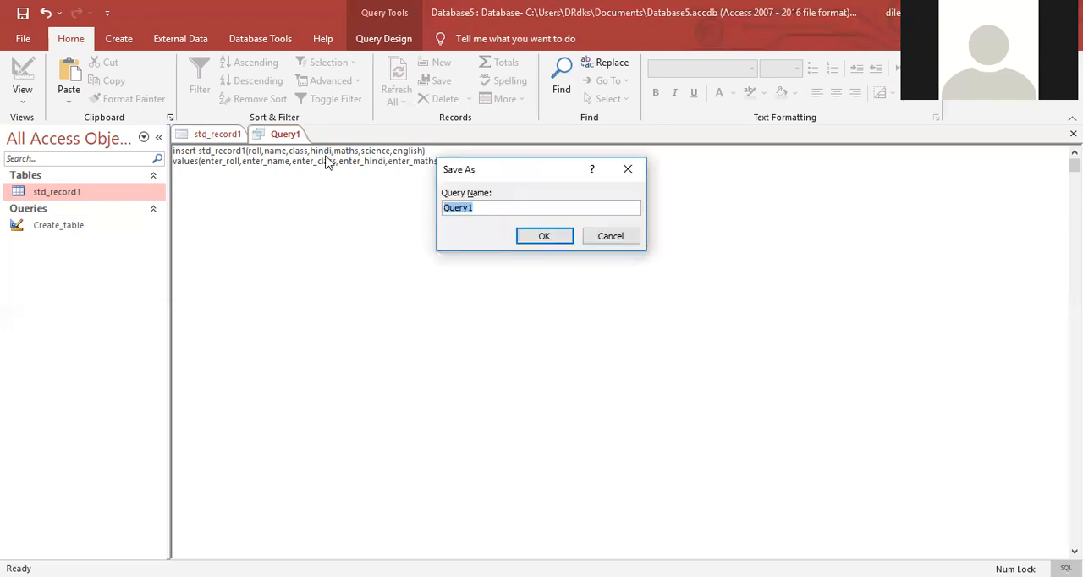
pyautogui.write('insert_data')
pyautogui.click(542, 237)
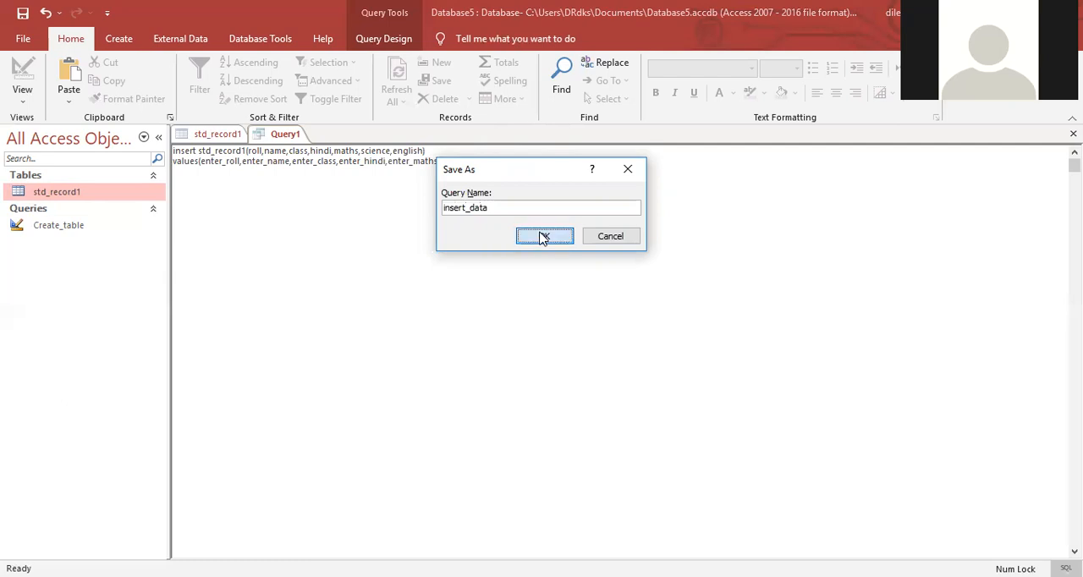
pyautogui.press('Return')
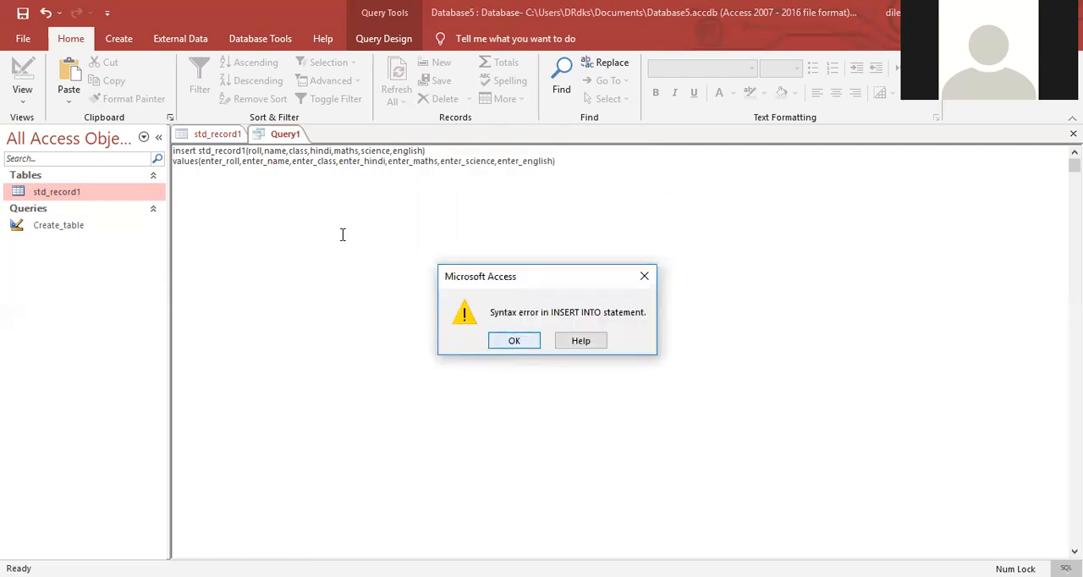
pyautogui.press('Return')
# Step: Add the keyword into after insert, save the query as insert_data, and close the open query and table
pyautogui.click(197, 151)
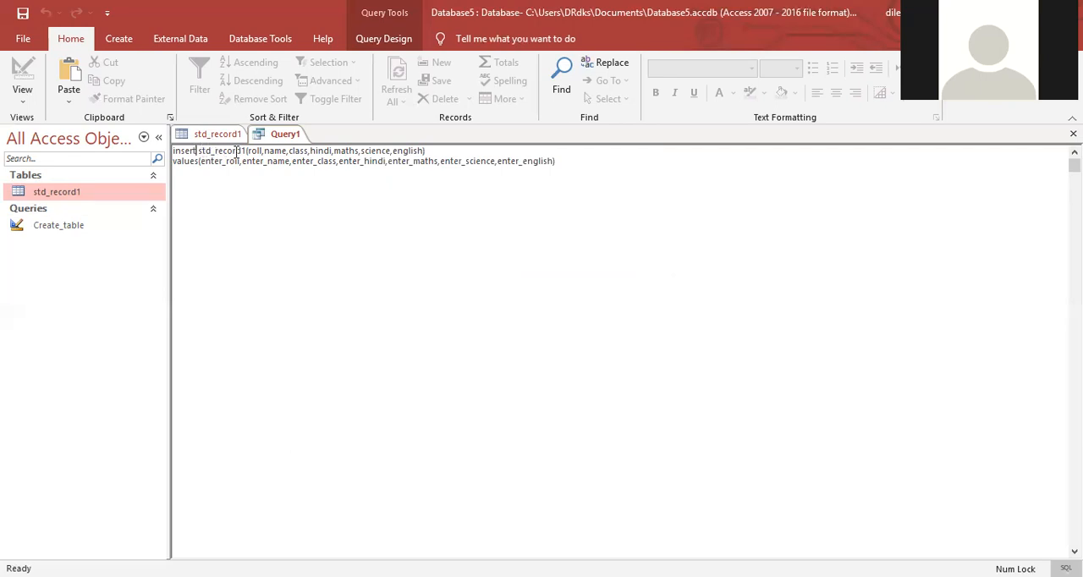
pyautogui.write('into')
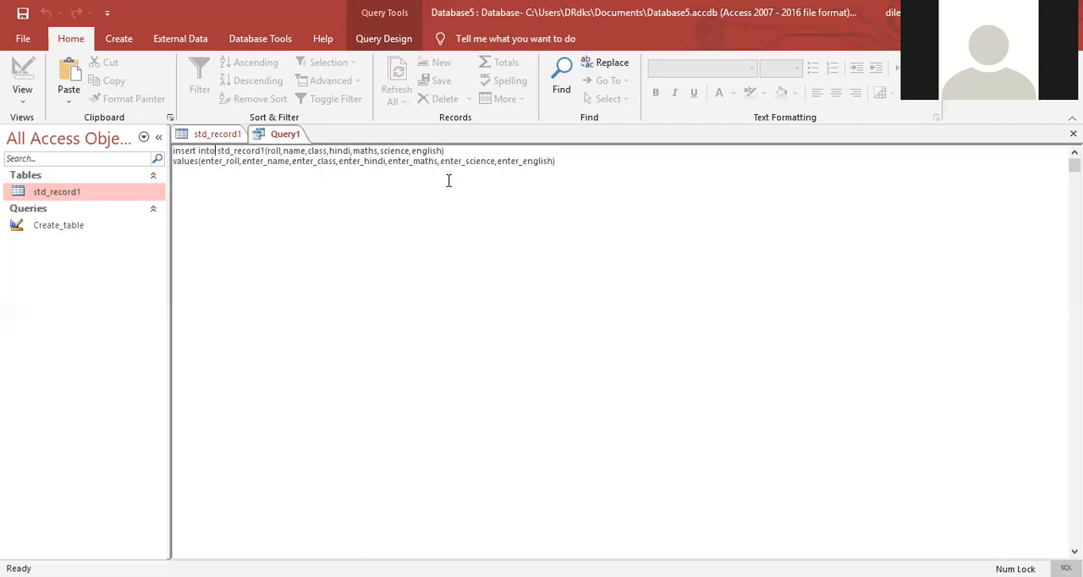
pyautogui.hotkey('ctrl', 's')
pyautogui.click(541, 237)
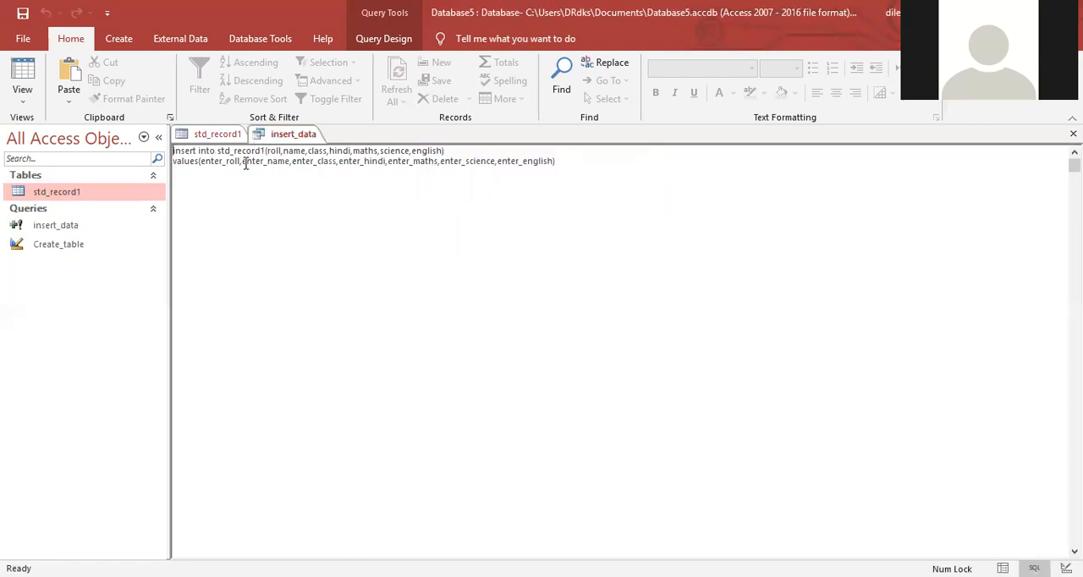
pyautogui.hotkey('ctrl', 'w')
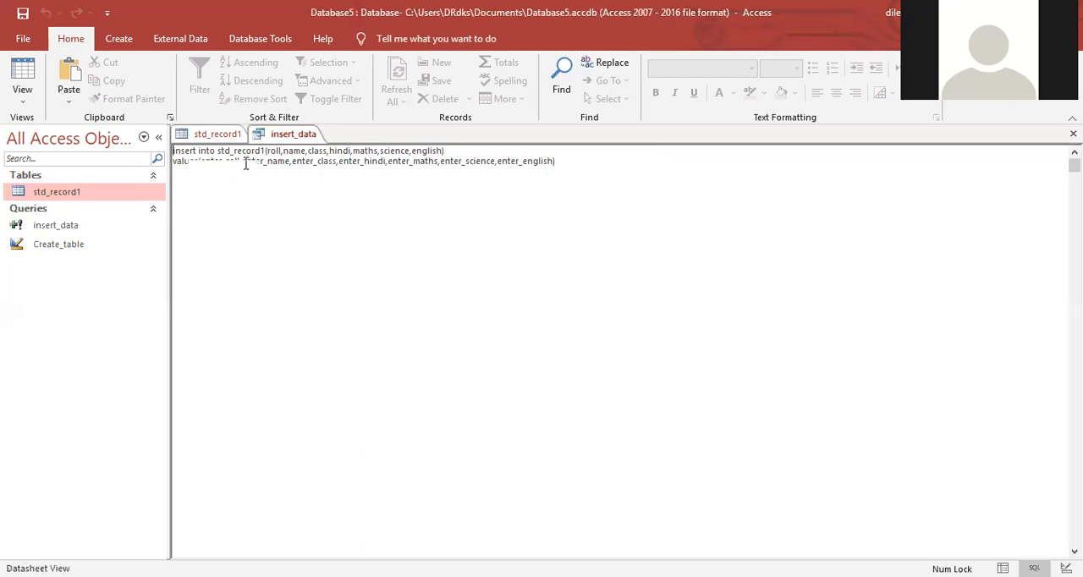
pyautogui.hotkey('ctrl', 'w')
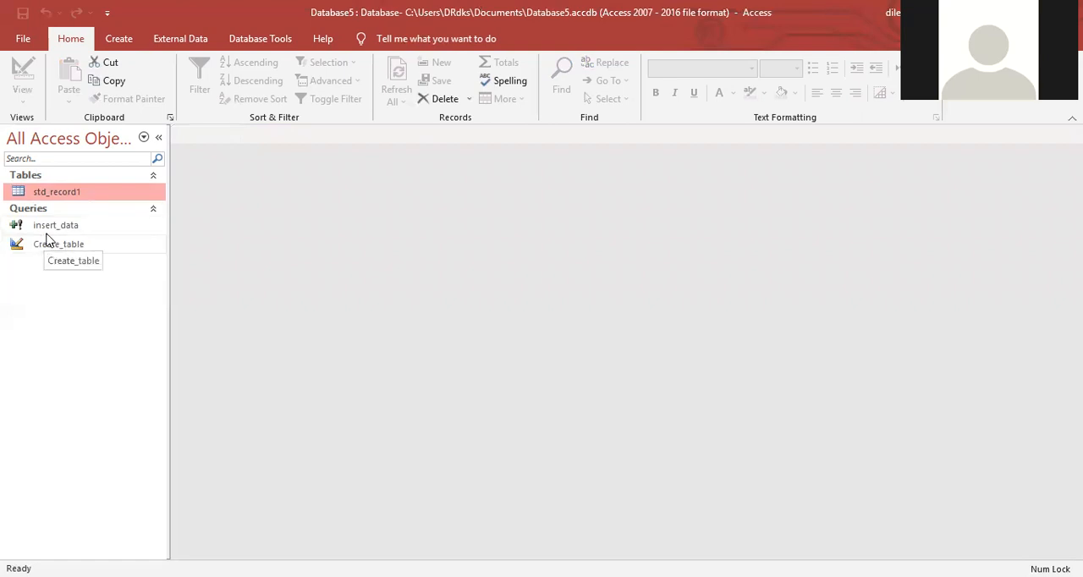
# Step: Run the insert_data query, accept the modification of the table, and enter roll 1
pyautogui.rightClick(58, 229)
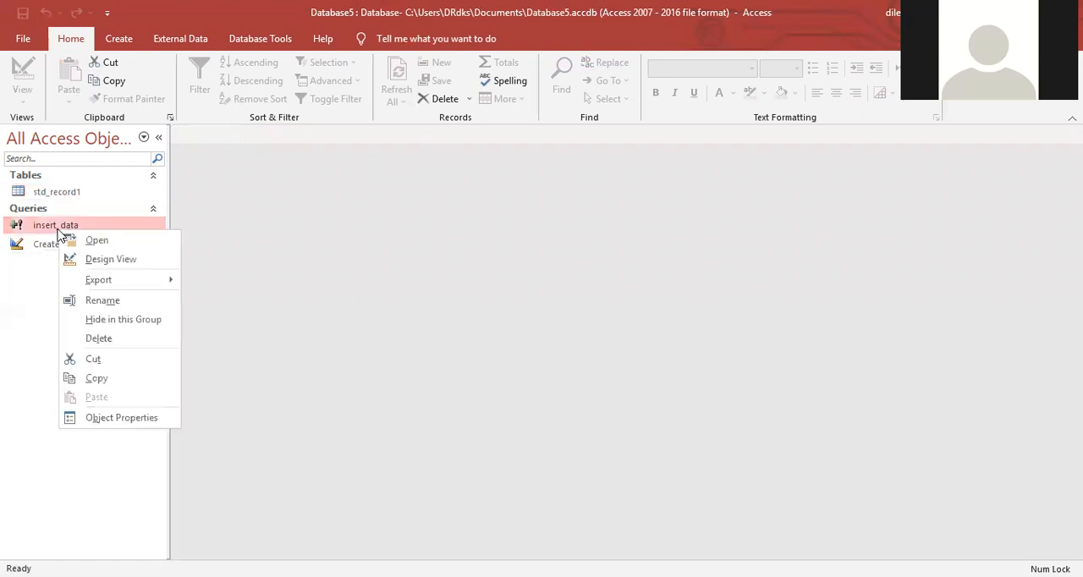
pyautogui.click(95, 240)
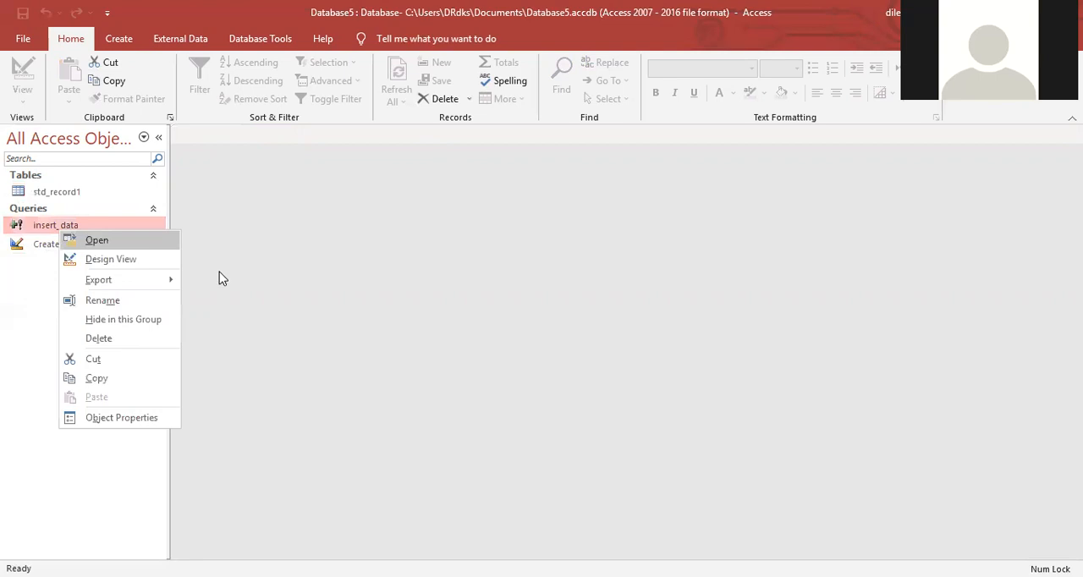
pyautogui.click(473, 354)
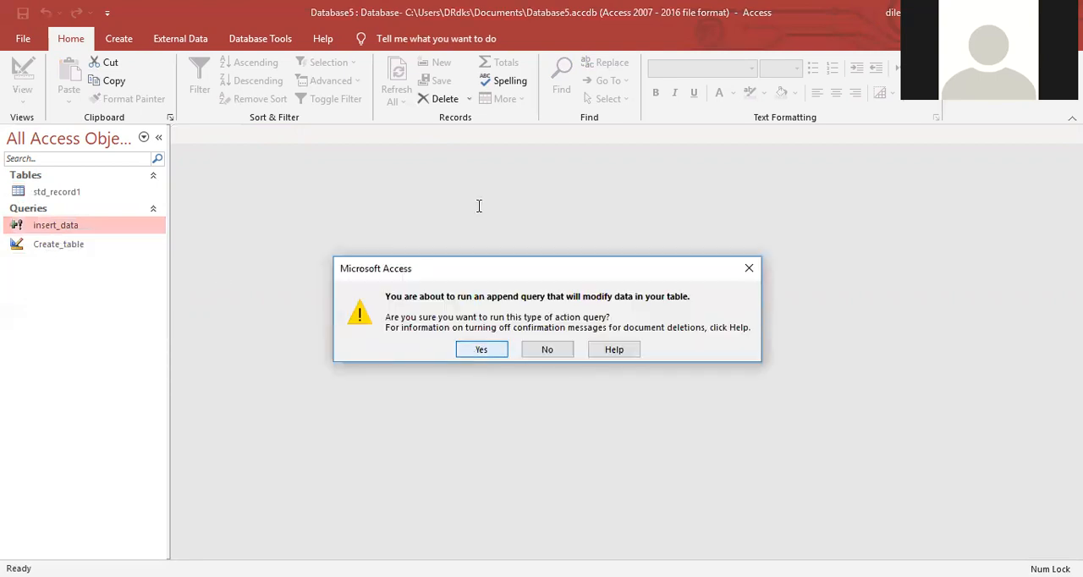
pyautogui.moveTo(487, 171); pyautogui.dragTo(316, 168)
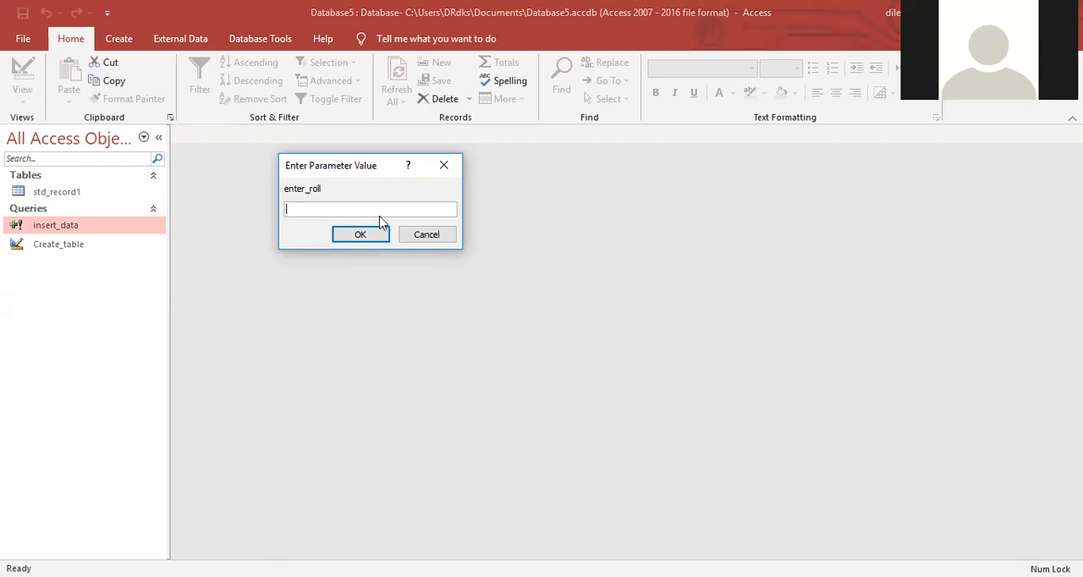
pyautogui.write('123')
pyautogui.press('BackSpace')
pyautogui.press('BackSpace')
pyautogui.press('Return')
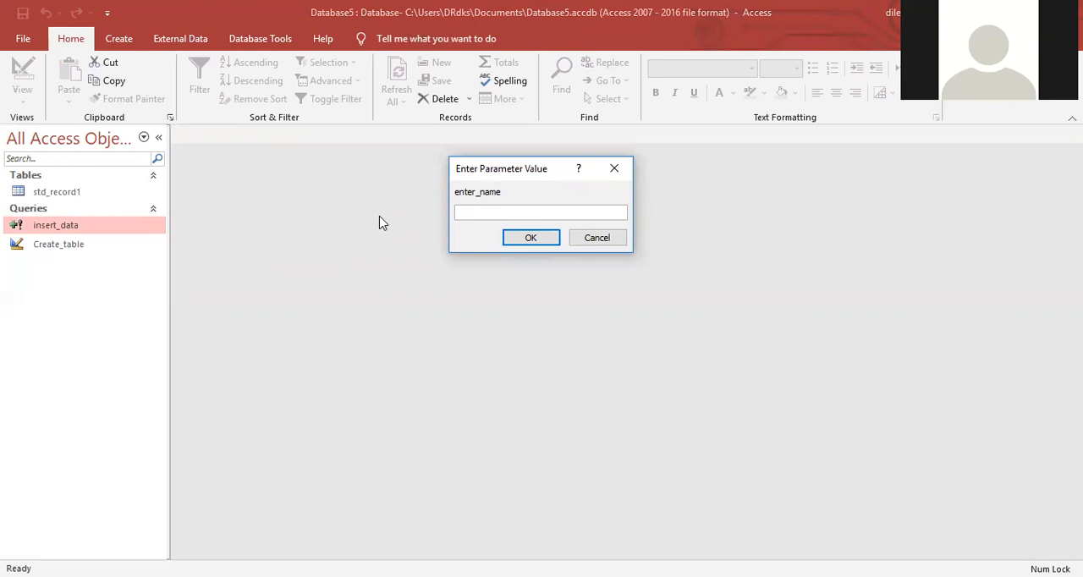
# Step: Append the first record with the student's name, class X, hindi 96, maths 99, science 98 and english 98, and open std_record1
pyautogui.write('Sanjay')
pyautogui.press('Return')
pyautogui.press('Return')
pyautogui.write('96')
pyautogui.press('Return')
pyautogui.write('98')
pyautogui.press('Return')
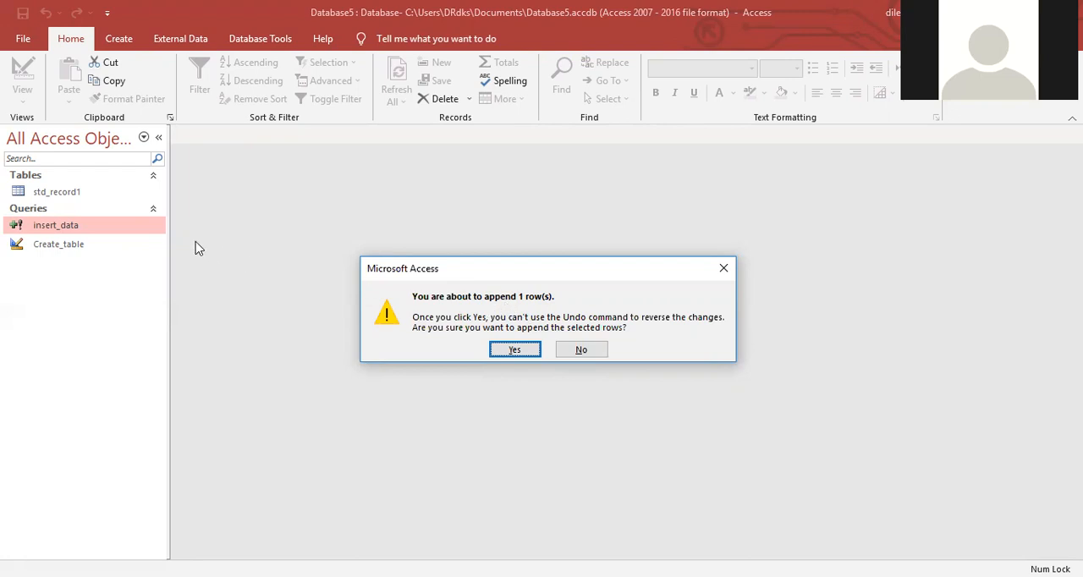
pyautogui.click(511, 350)
pyautogui.doubleClick(90, 192)
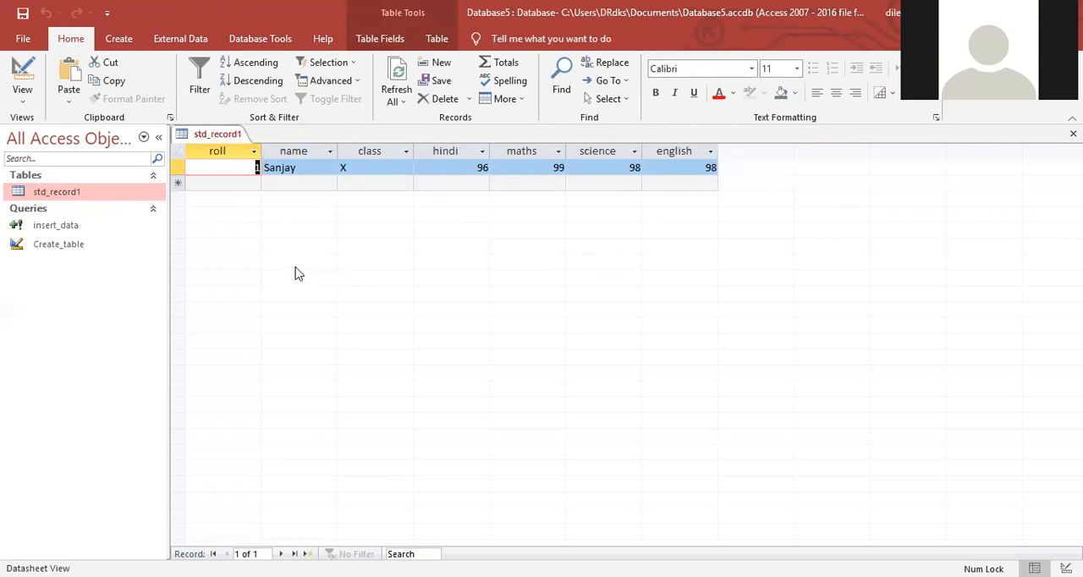
# Step: Run the insert_data query again and enter roll 2 and the second student's name
pyautogui.rightClick(88, 229)
pyautogui.press('Return')
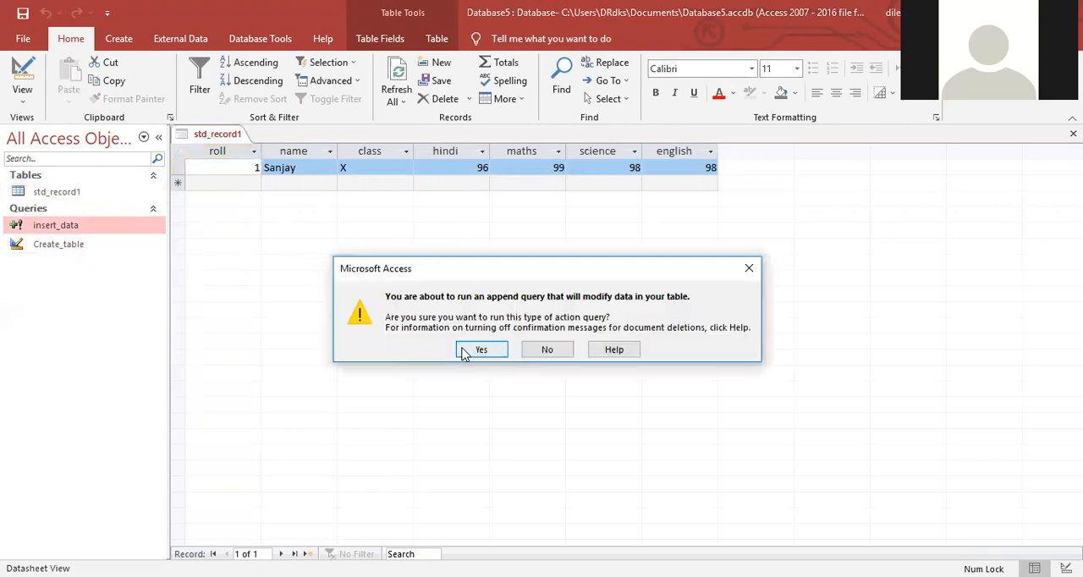
pyautogui.press('Return')
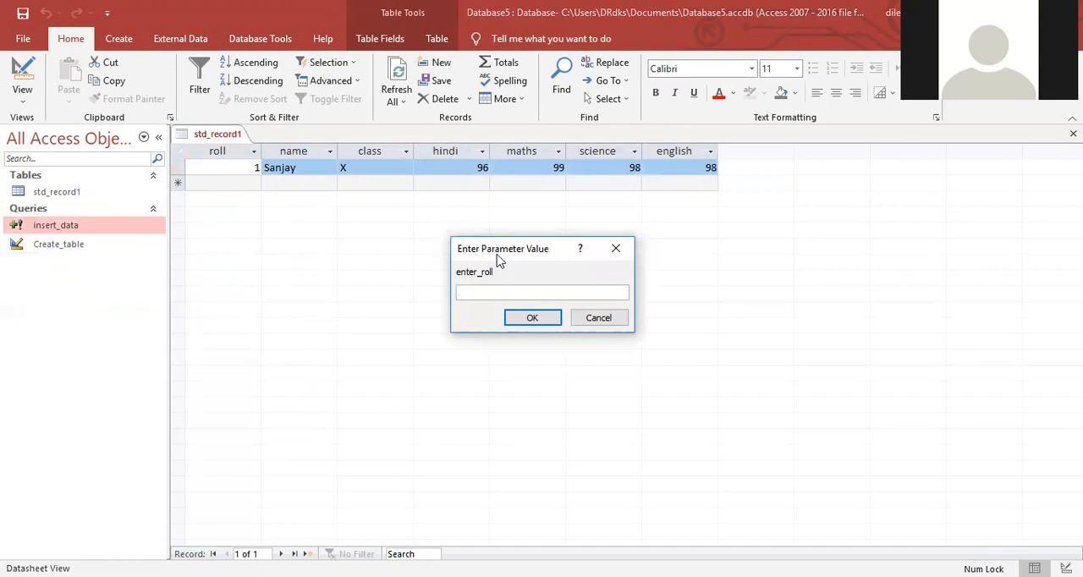
pyautogui.write('2')
pyautogui.press('Return')
pyautogui.write('Sonia')
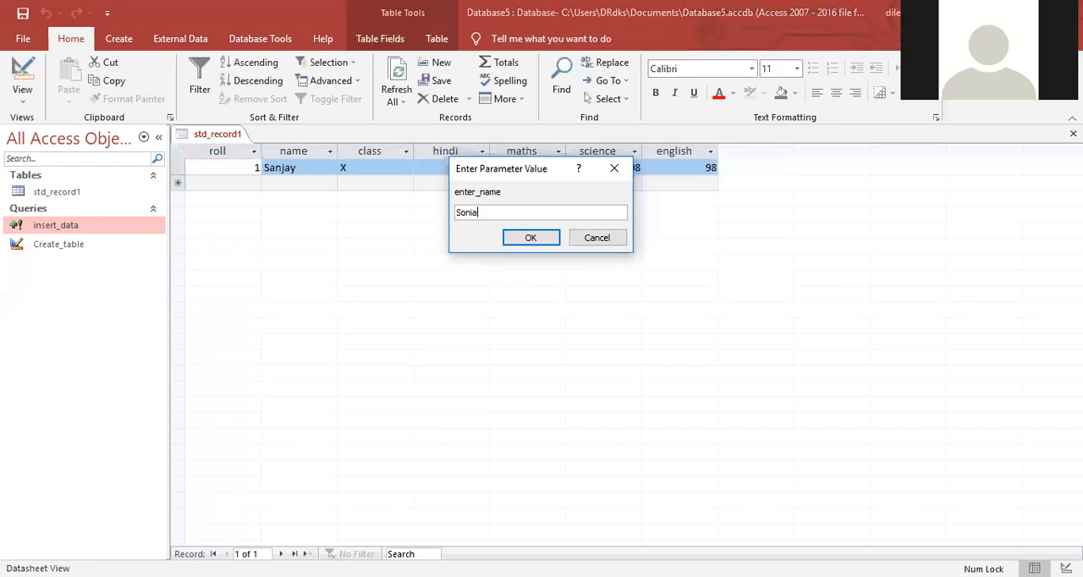
# Step: Append the second record with class x, hindi 96, maths 65, science 98 and english 95, and check it in std_record1
pyautogui.press('Return')
pyautogui.write('x')
pyautogui.press('Return')
pyautogui.write('96')
pyautogui.press('Return')
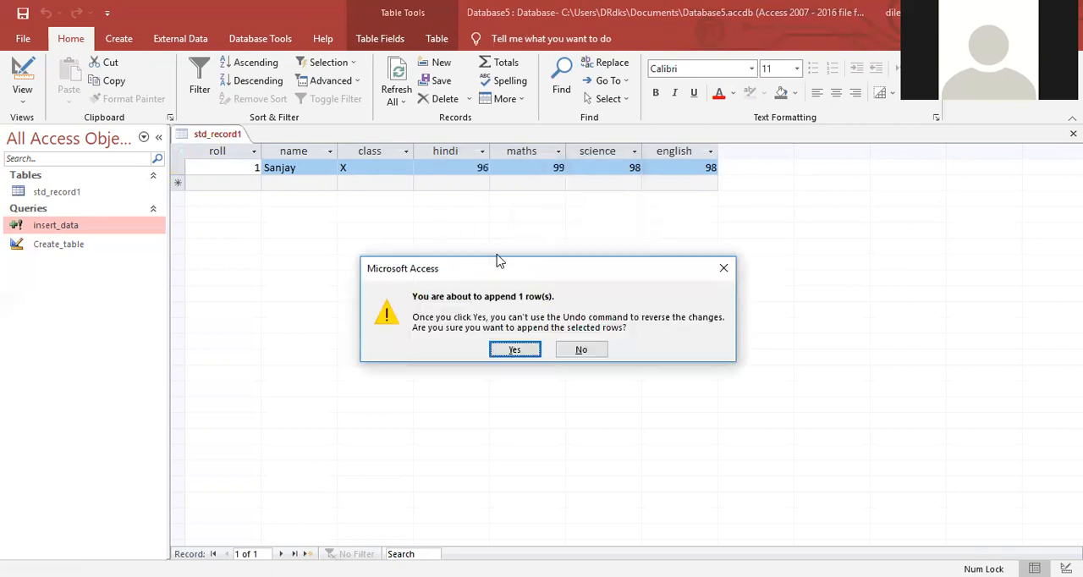
pyautogui.click(518, 350)
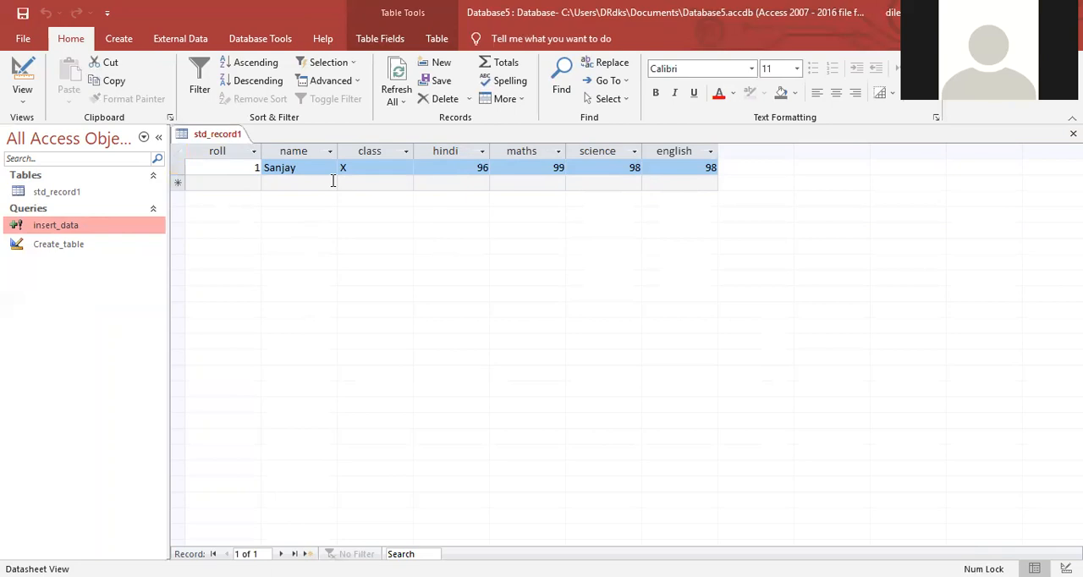
pyautogui.click(365, 212)
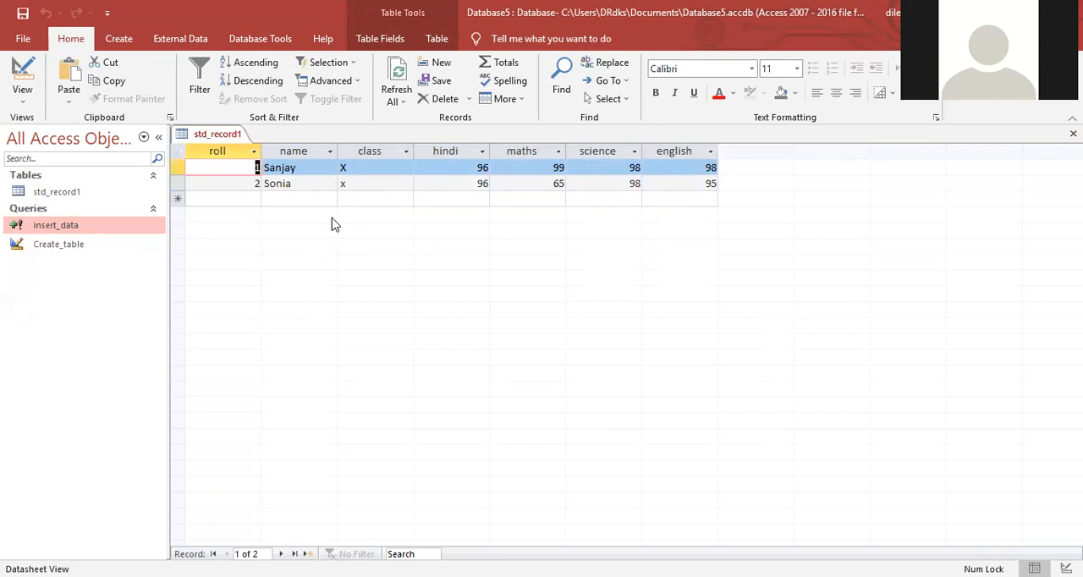
pyautogui.click(289, 189)
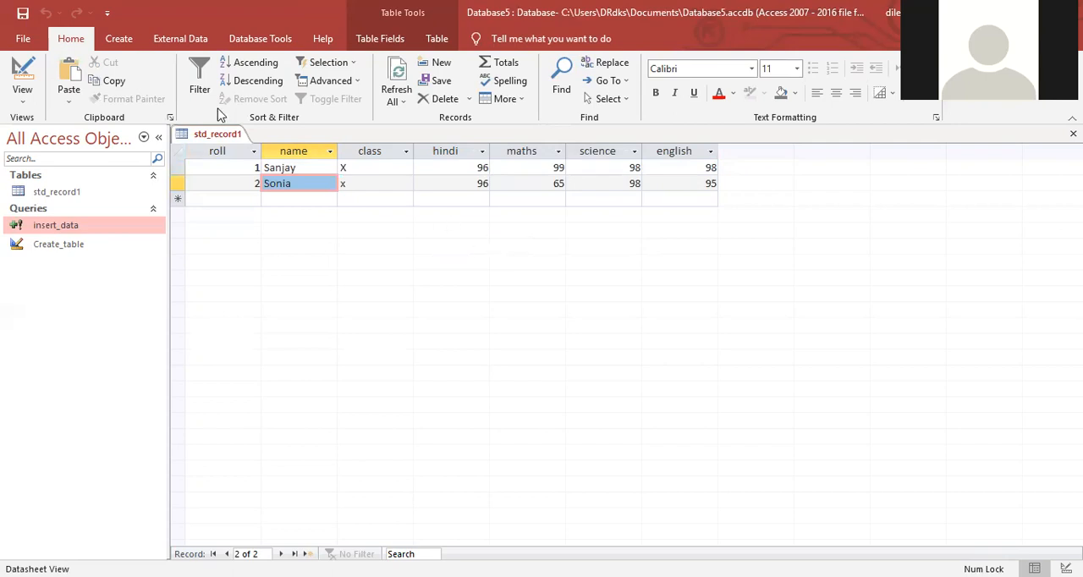
# Step: Create a blank data-definition query for an update statement, without adding any tables
pyautogui.click(119, 39)
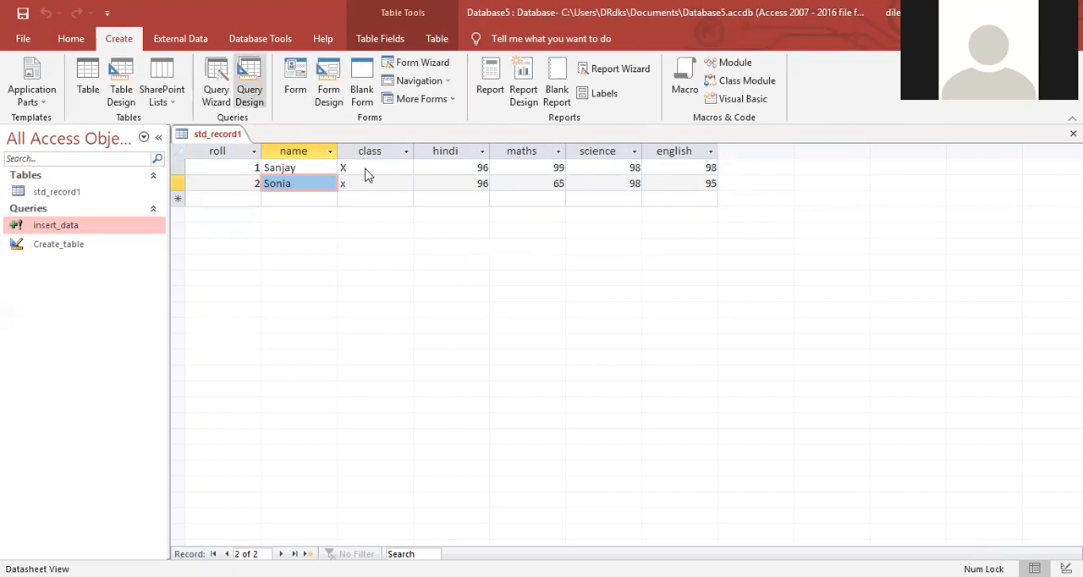
pyautogui.click(249, 95)
pyautogui.click(653, 176)
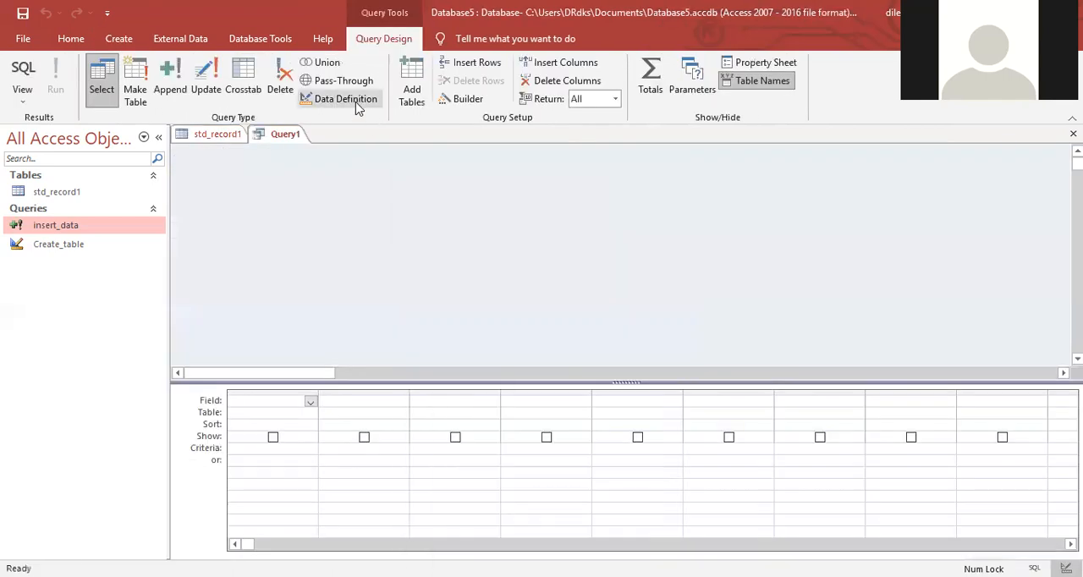
pyautogui.click(357, 104)
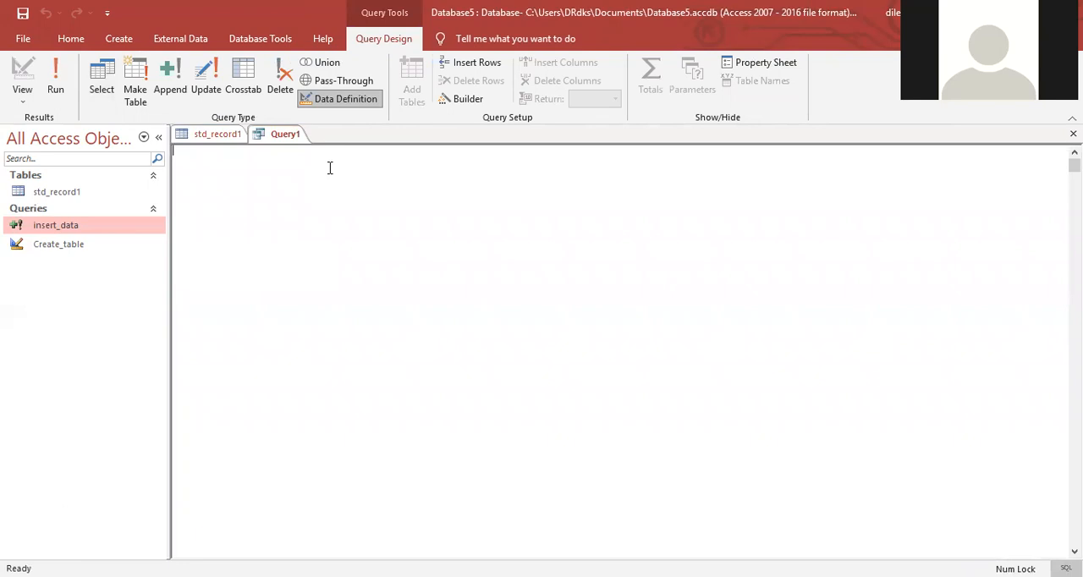
# Step: Begin the SQL statement with update std_record1 and start a second line
pyautogui.write('update std_record1')
pyautogui.press('Return')
pyautogui.write('Where roll')
pyautogui.press('BackSpace')
pyautogui.press('BackSpace')
pyautogui.press('BackSpace')
pyautogui.press('BackSpace')
pyautogui.write('name')
# Step: Complete the update statement with set name=enter_name where roll=enter_roll
pyautogui.press('BackSpace')
pyautogui.press('BackSpace')
pyautogui.press('BackSpace')
pyautogui.press('BackSpace')
pyautogui.press('BackSpace')
pyautogui.press('BackSpace')
pyautogui.press('BackSpace')
pyautogui.press('BackSpace')
pyautogui.press('BackSpace')
pyautogui.press('BackSpace')
pyautogui.write('set roll')
pyautogui.press('BackSpace')
pyautogui.press('BackSpace')
pyautogui.press('BackSpace')
pyautogui.press('BackSpace')
pyautogui.write('name=')
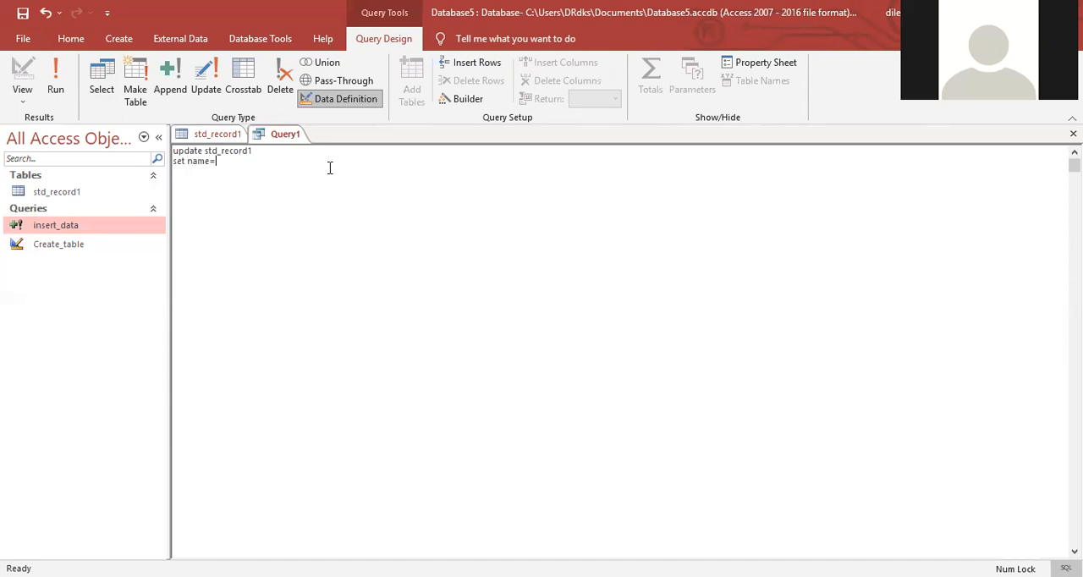
pyautogui.write('enter_name where roll=enter_roll')
# Step: Save the query as update_table and close the open query and table
pyautogui.hotkey('ctrl', 's')
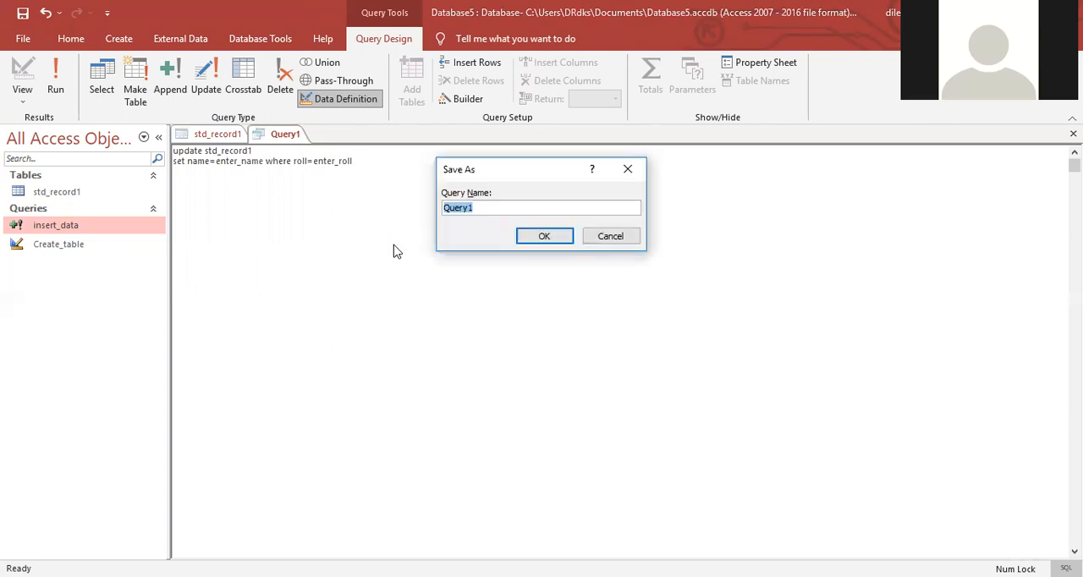
pyautogui.write('update_table')
pyautogui.click(529, 236)
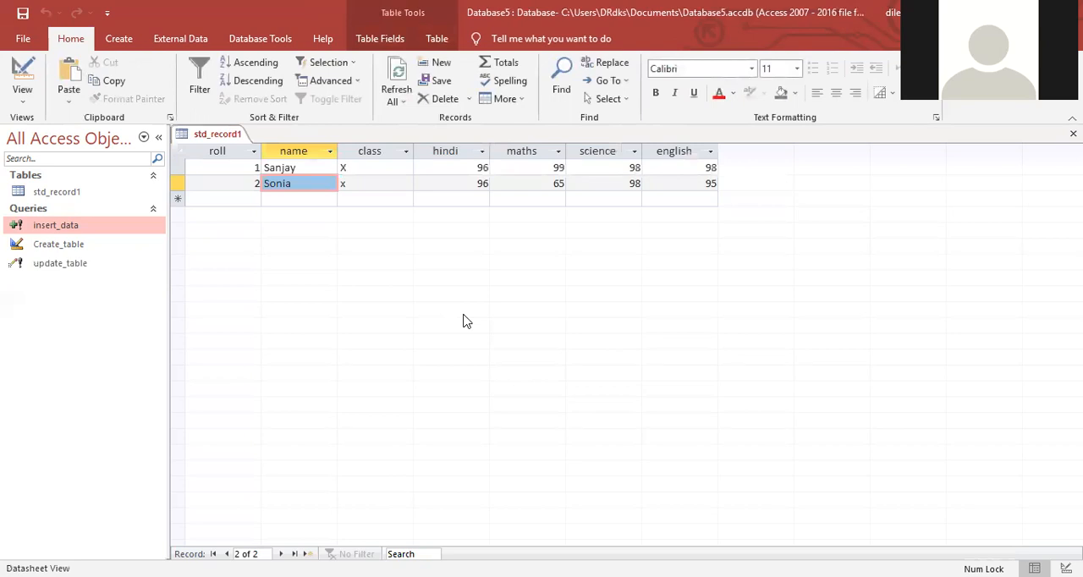
pyautogui.hotkey('ctrl', 'w')
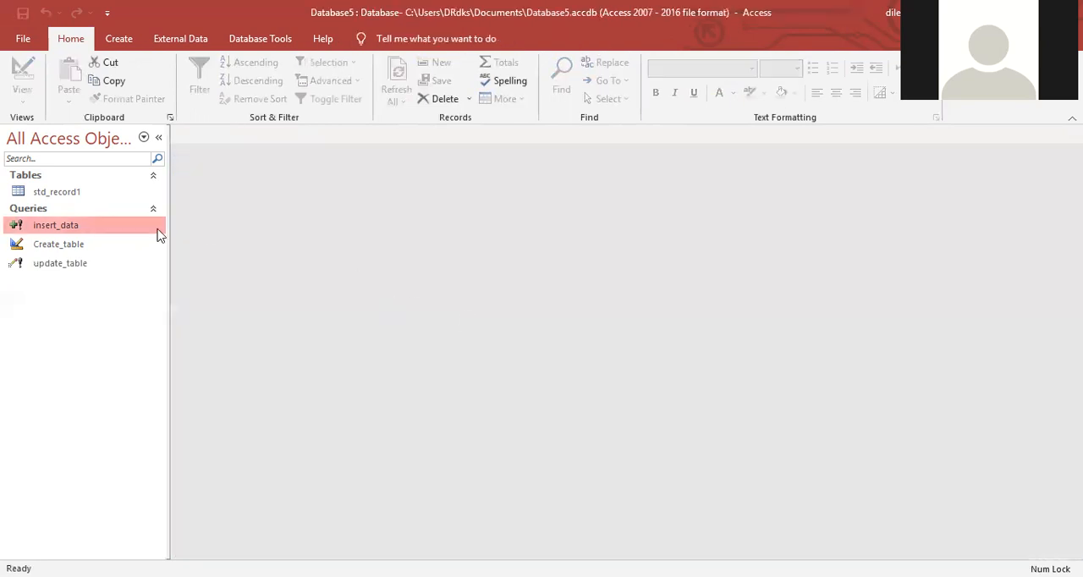
# Step: Run the update_table query and accept the modification of the table's data
pyautogui.rightClick(47, 264)
pyautogui.click(76, 272)
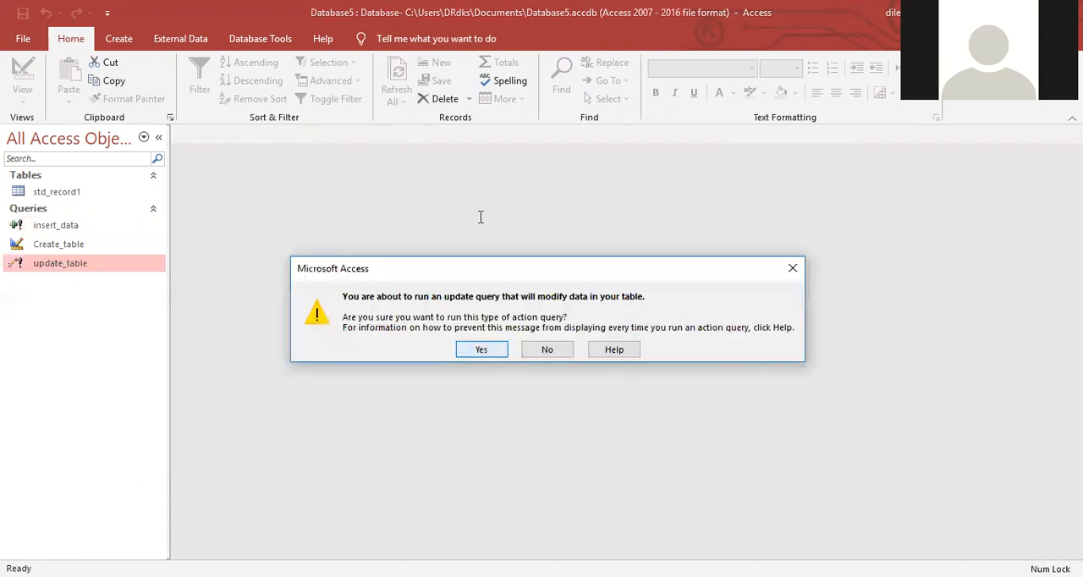
pyautogui.press('Return')
pyautogui.moveTo(486, 165); pyautogui.dragTo(426, 168)
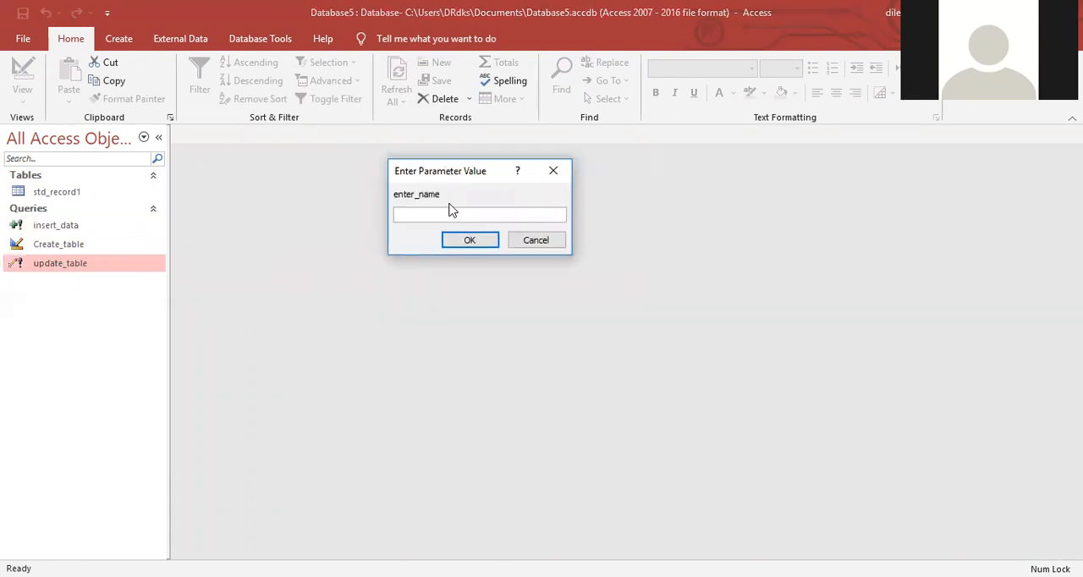
# Step: Enter the student's new name as the enter_name parameter value
pyautogui.press('capslock')
pyautogui.write('a')
pyautogui.press('BackSpace')
pyautogui.press('capslock')
pyautogui.write('mano')
pyautogui.press('BackSpace')
pyautogui.press('BackSpace')
pyautogui.press('BackSpace')
pyautogui.press('BackSpace')
pyautogui.write('Mamta')
pyautogui.click(474, 243)
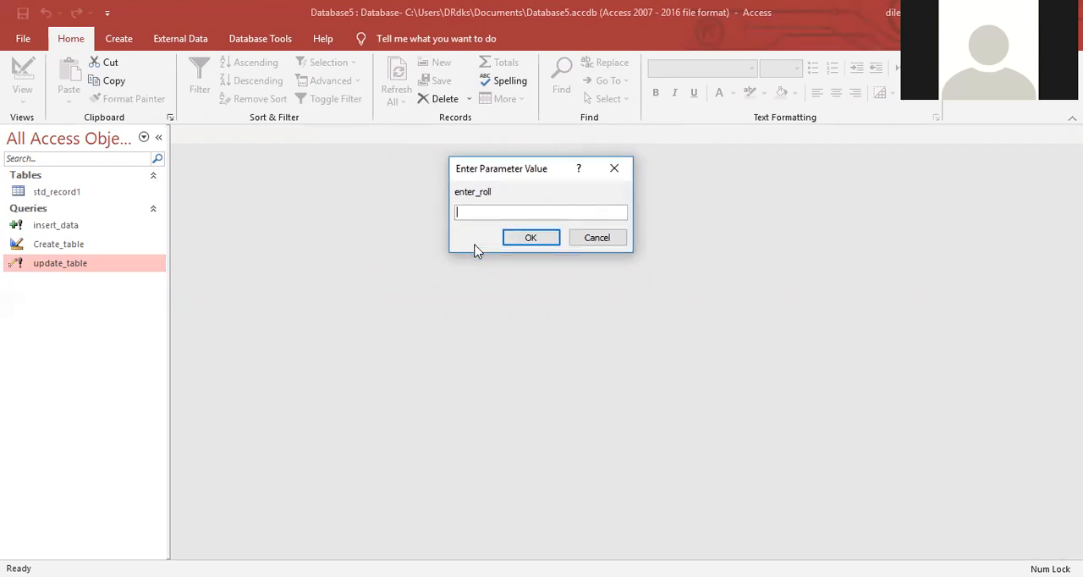
# Step: Set the enter_roll parameter to 1 and accept updating the matching record
pyautogui.write('1')
pyautogui.click(514, 239)
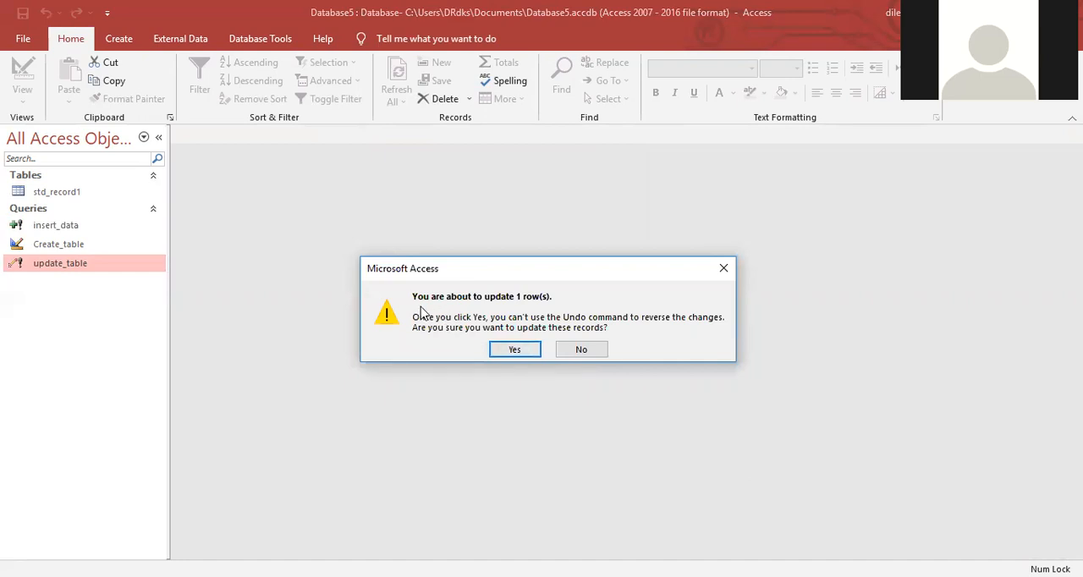
pyautogui.click(518, 350)
# Step: Open the std_record1 table and check the name column of its records
pyautogui.click(97, 195)
pyautogui.doubleClick(97, 194)
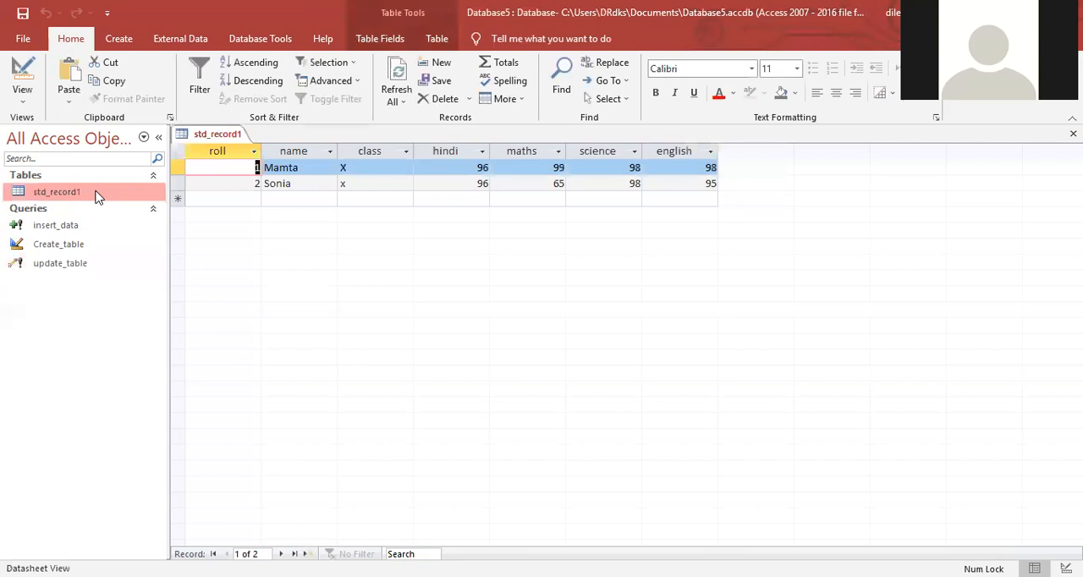
pyautogui.click(272, 186)
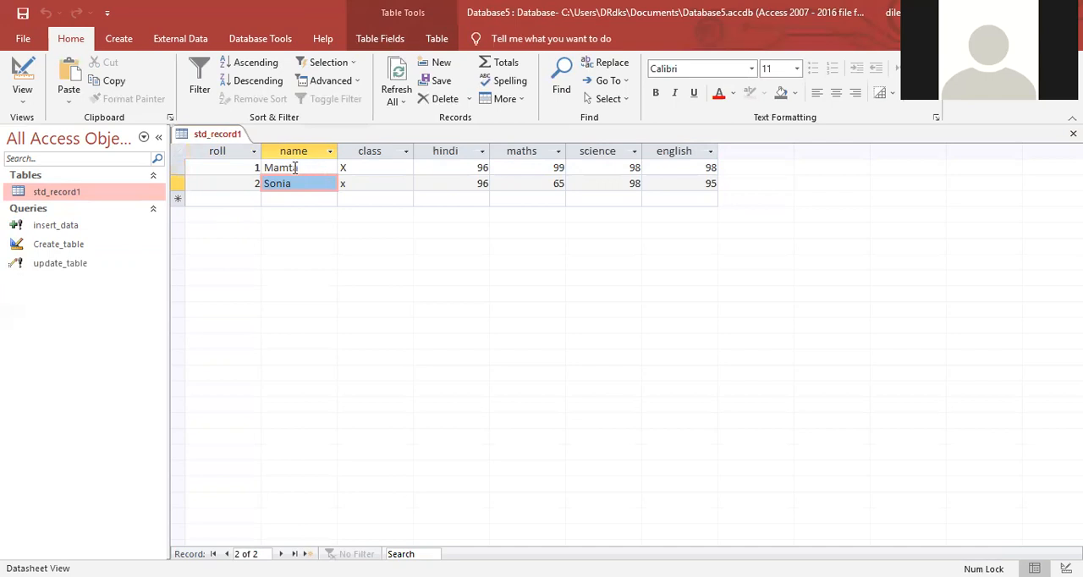
pyautogui.click(308, 200)
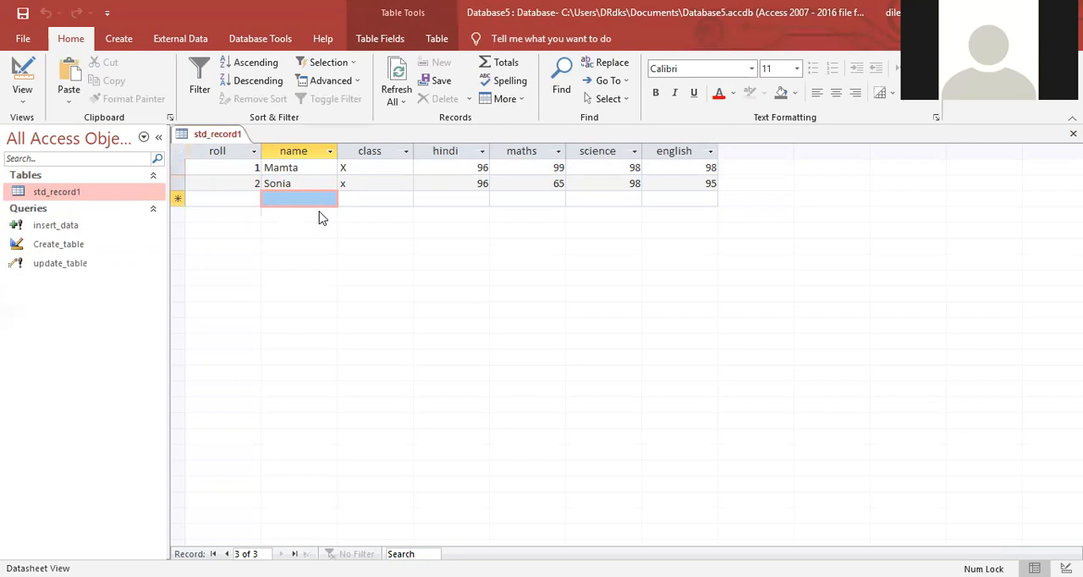
# Step: Run the update_table query, accept the data modification, and enter the student's new name in capitals as the enter_name value
pyautogui.click(50, 267)
pyautogui.rightClick(51, 265)
pyautogui.click(81, 276)
pyautogui.click(472, 355)
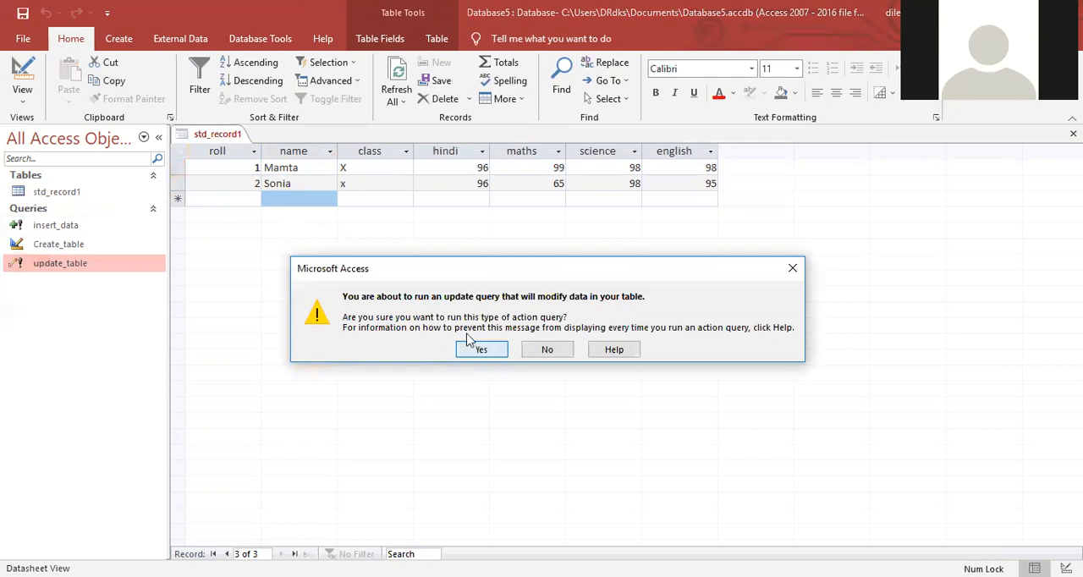
pyautogui.press('capslock')
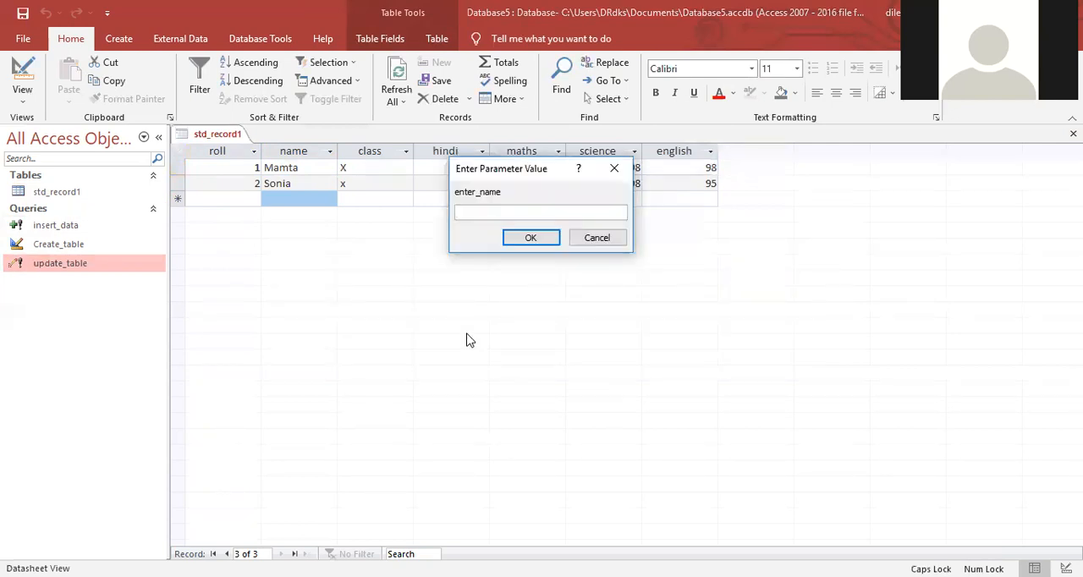
pyautogui.write('MADHUMITA')
pyautogui.click(530, 239)
# Step: Set the enter_roll parameter to 2 and accept updating the matching record
pyautogui.write('2')
pyautogui.click(531, 240)
pyautogui.click(513, 350)
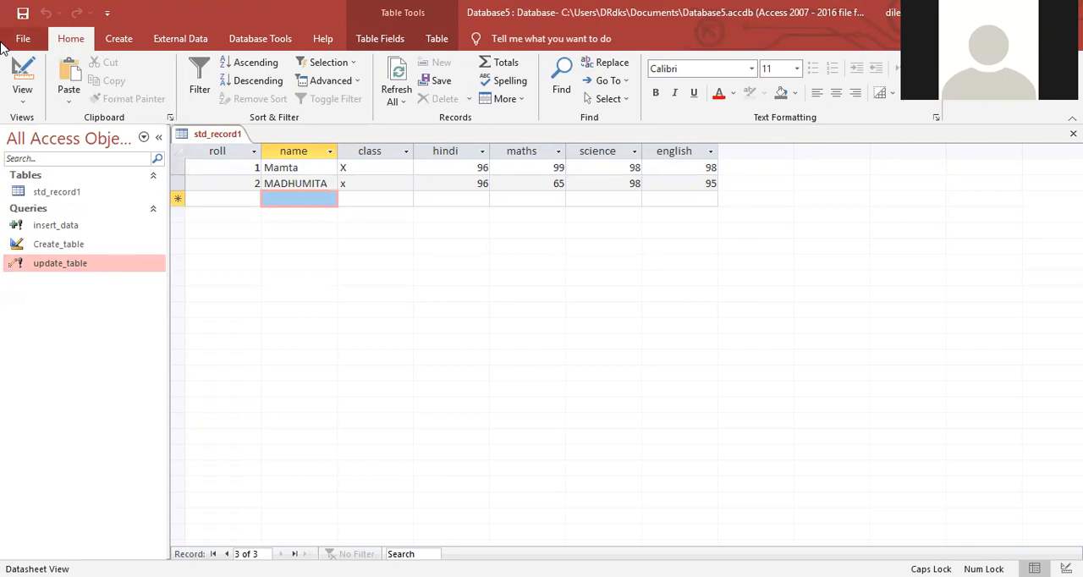
pyautogui.click(120, 42)
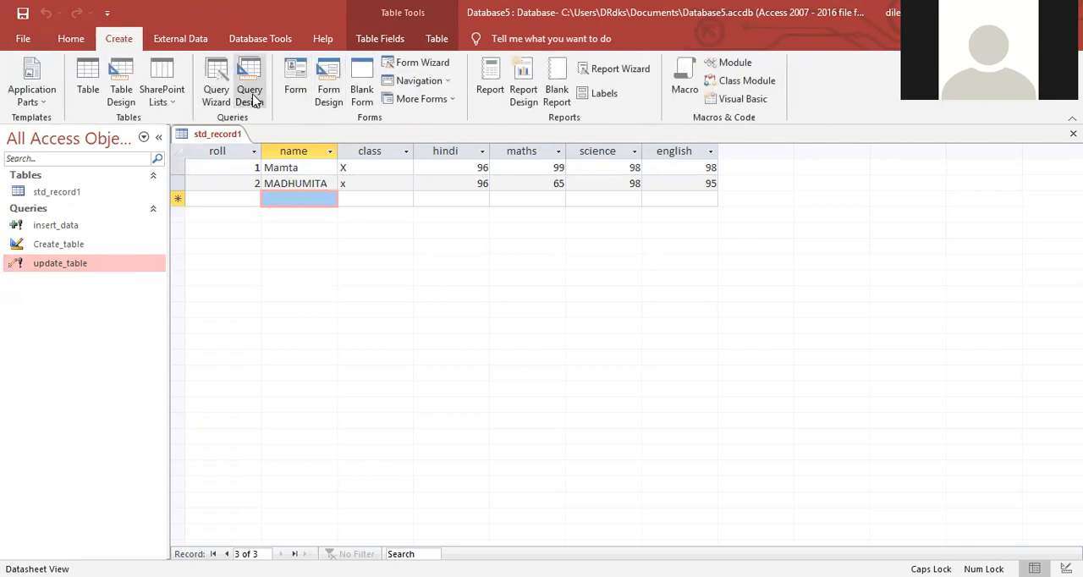
pyautogui.click(253, 97)
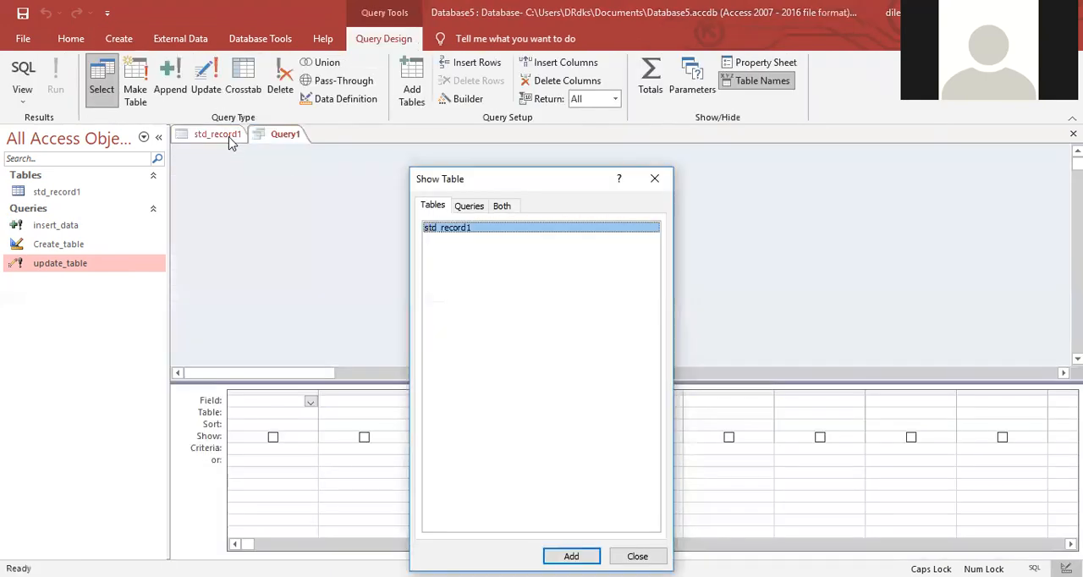
pyautogui.click(654, 178)
# Step: Close the std_record1 table and the empty new query
pyautogui.click(217, 135)
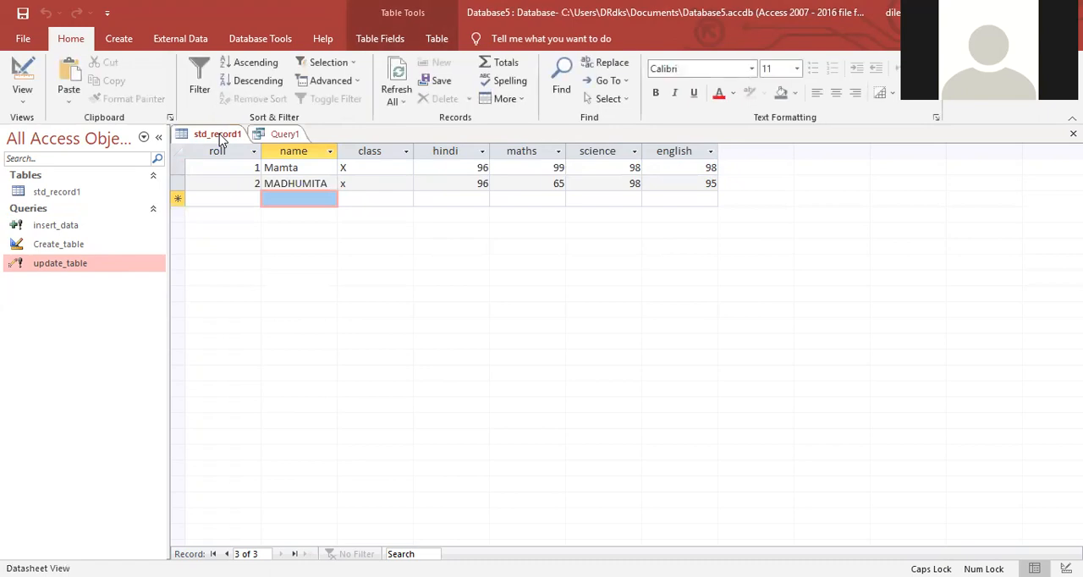
pyautogui.hotkey('ctrl', 'w')
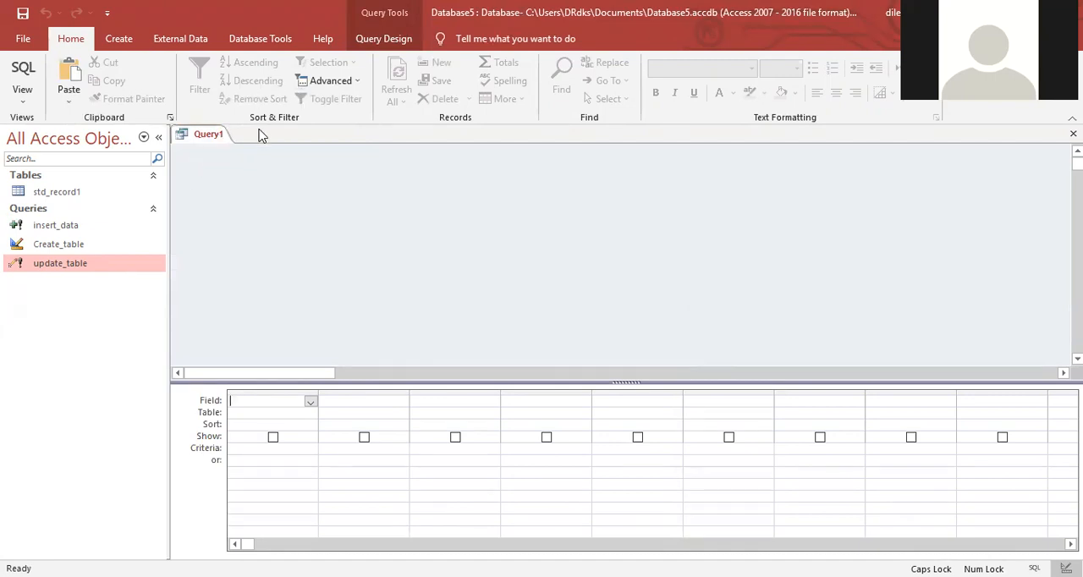
pyautogui.hotkey('ctrl', 'w')
# Step: Create a new data-definition query without adding any table to it
pyautogui.click(119, 39)
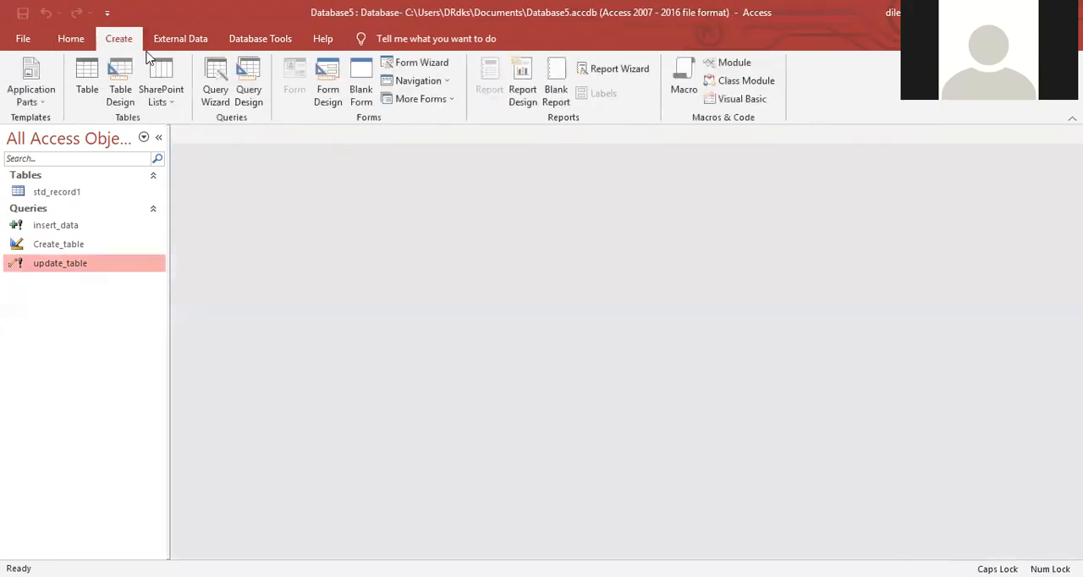
pyautogui.click(249, 85)
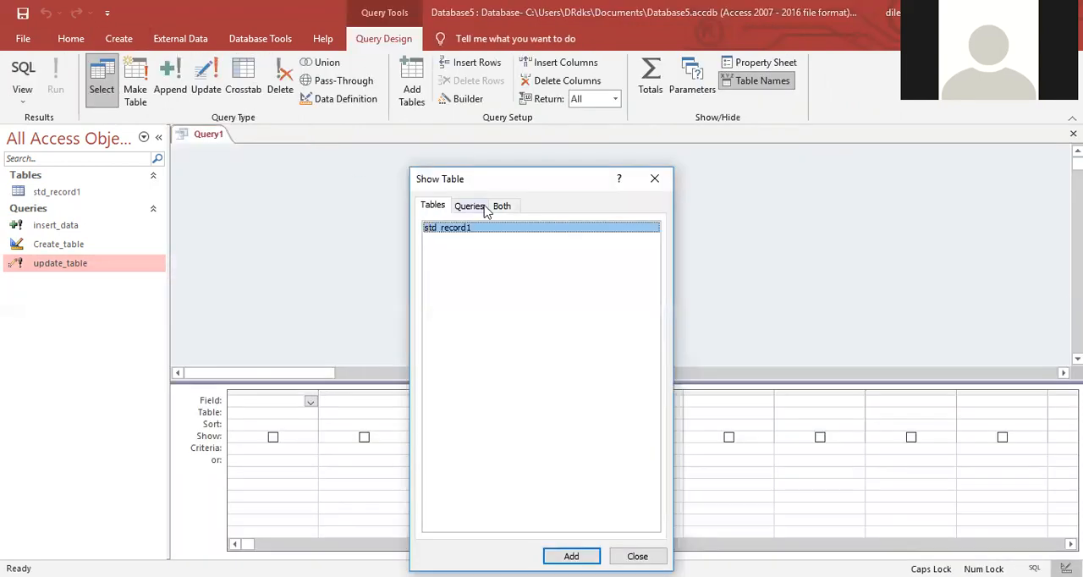
pyautogui.click(654, 182)
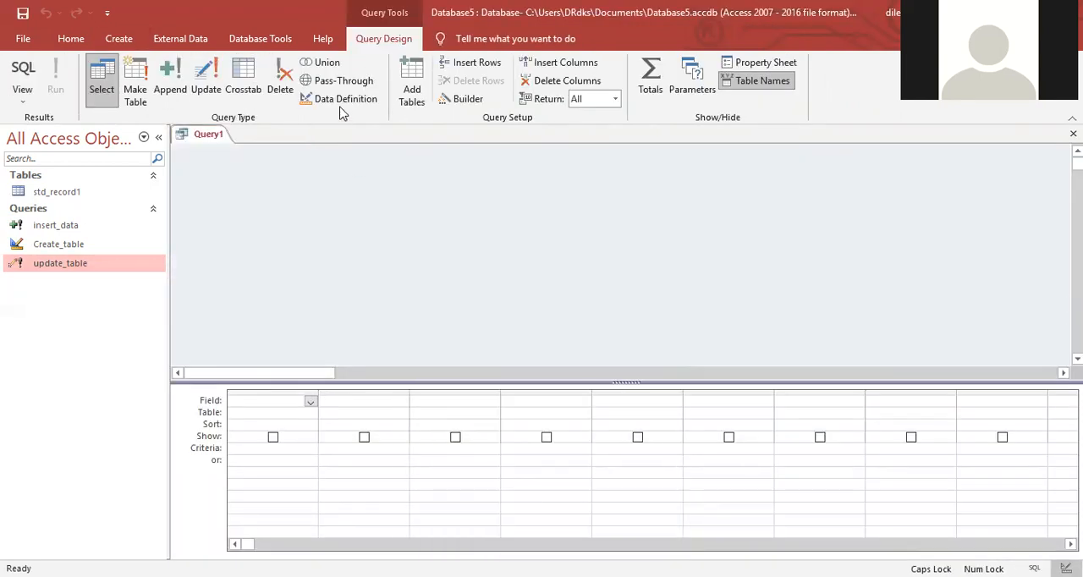
pyautogui.click(341, 101)
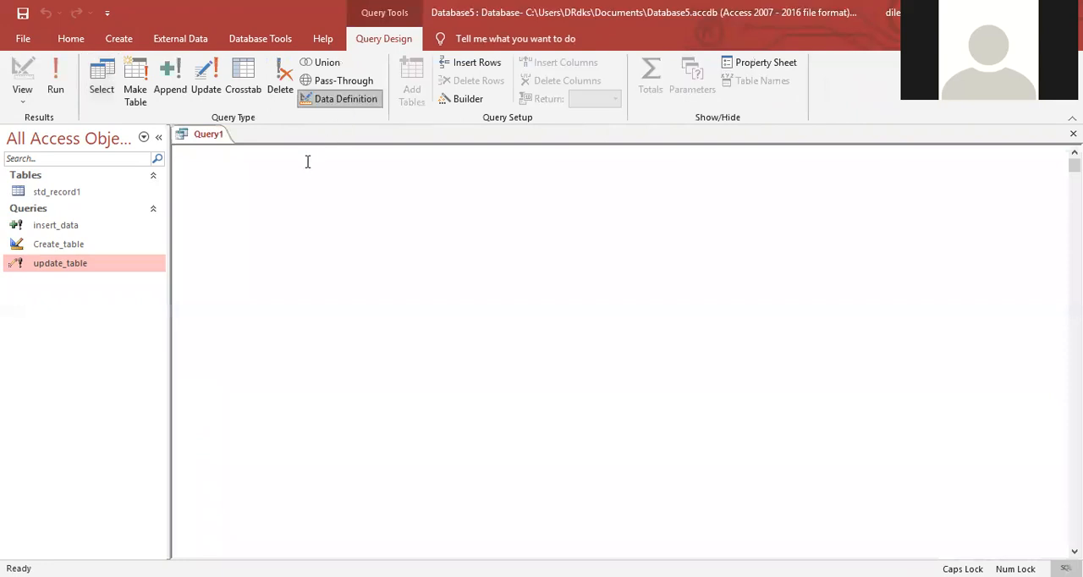
# Step: Write the SQL statement drop std_record1 in the query
pyautogui.write('DROP S')
pyautogui.press('BackSpace')
pyautogui.press('BackSpace')
pyautogui.press('BackSpace')
pyautogui.press('BackSpace')
pyautogui.press('BackSpace')
pyautogui.press('BackSpace')
pyautogui.press('capslock')
pyautogui.write('drop std_record1')
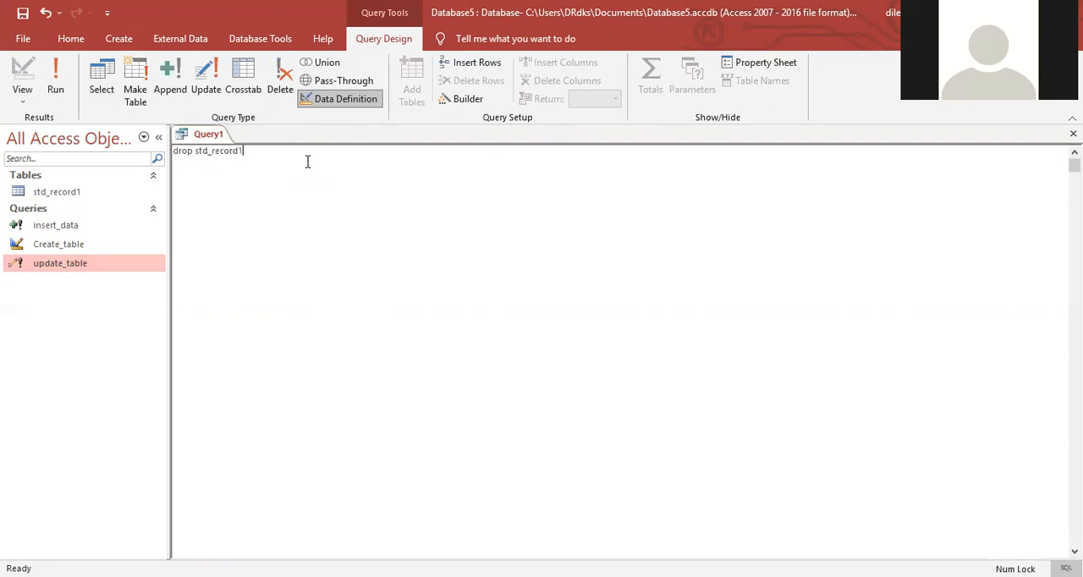
# Step: Try to save the query as delete_table
pyautogui.hotkey('ctrl', 's')
pyautogui.write('d')
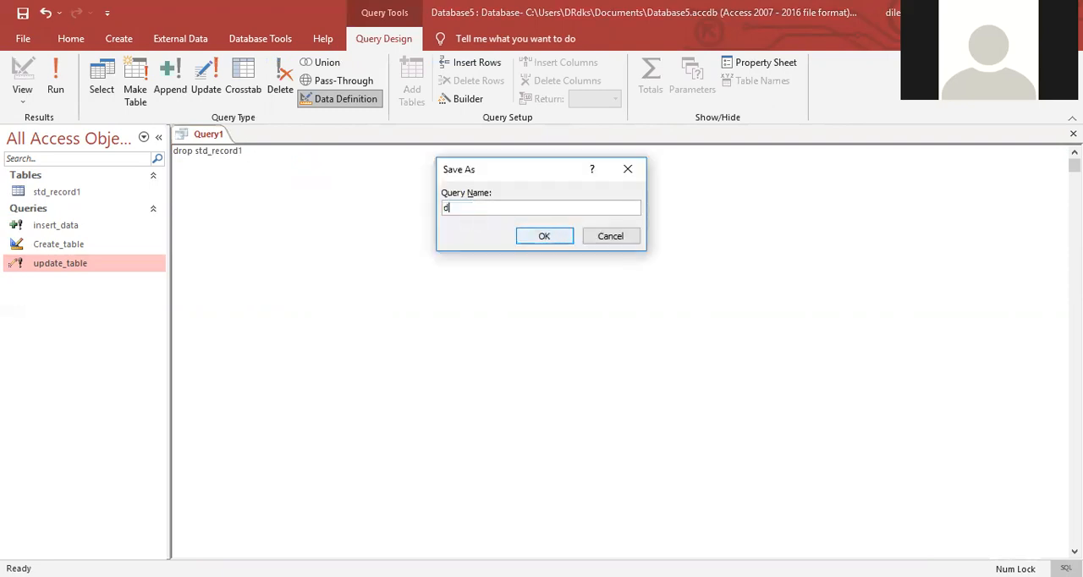
pyautogui.write('elete_table')
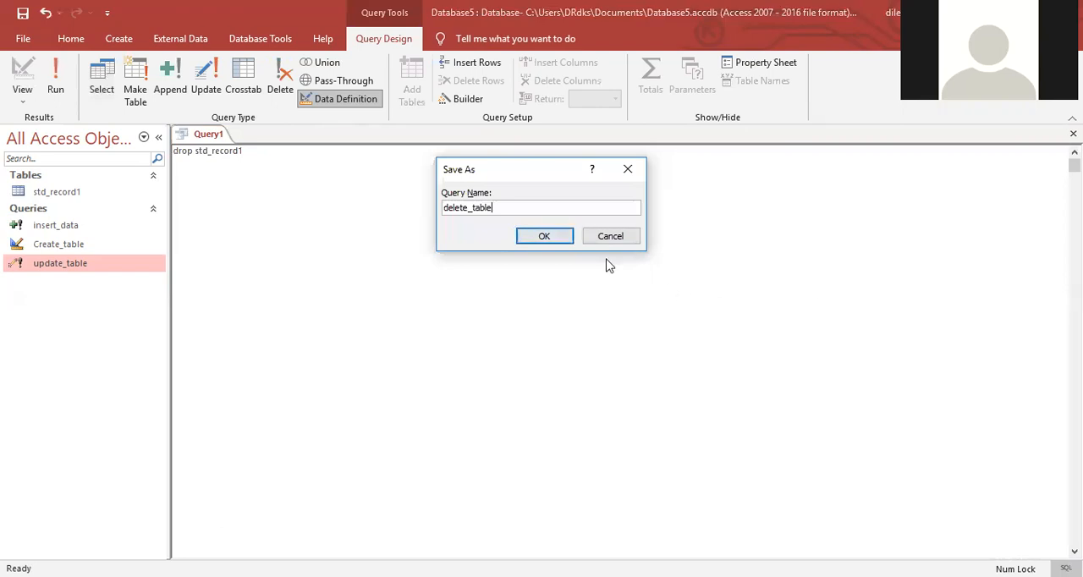
pyautogui.click(557, 242)
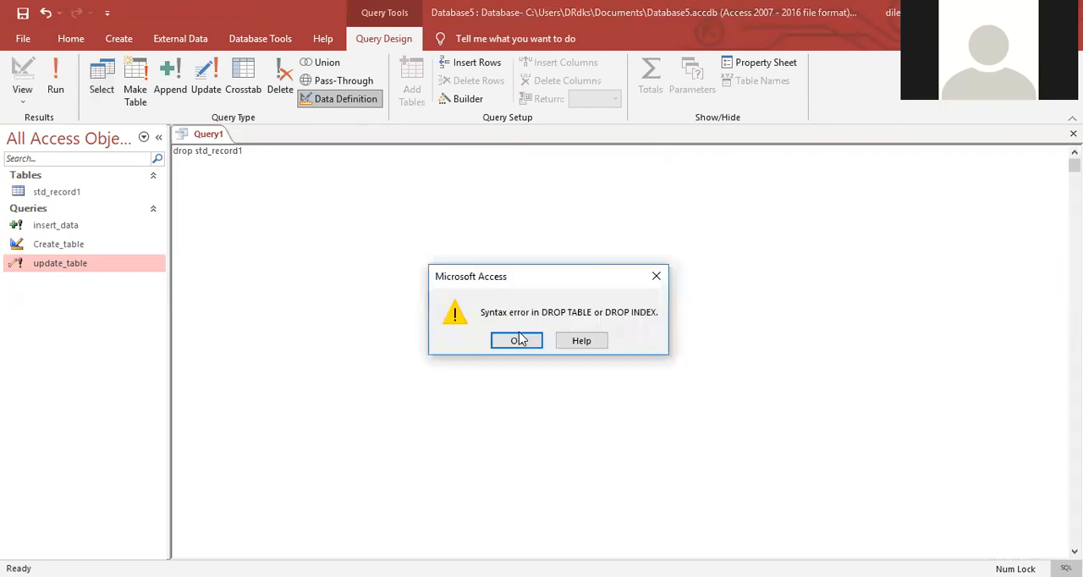
pyautogui.click(524, 340)
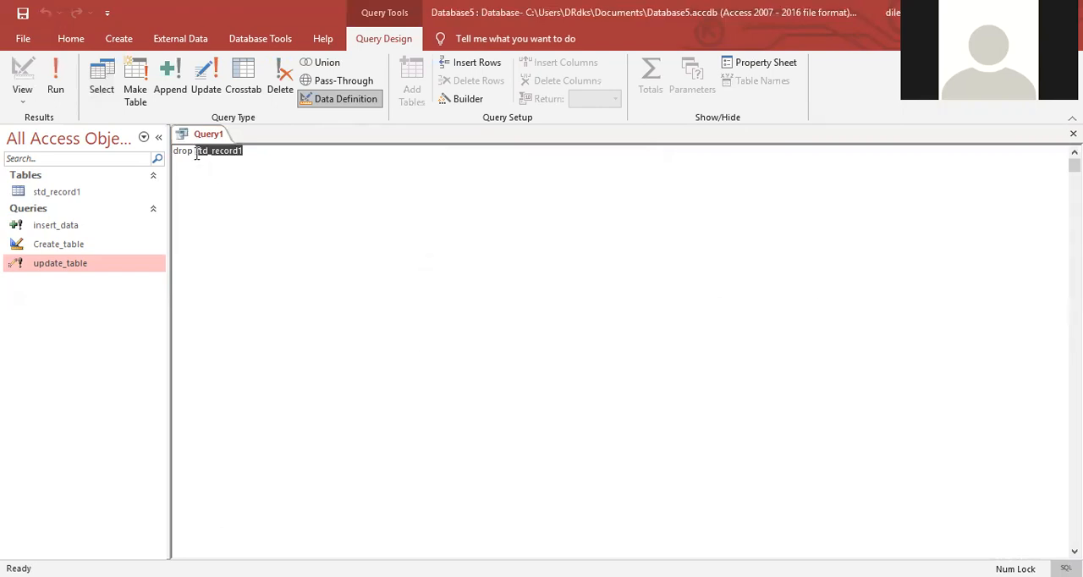
# Step: Correct the statement to drop table std_record1, save the query as delete_table and close it
pyautogui.click(197, 153)
pyautogui.write('table')
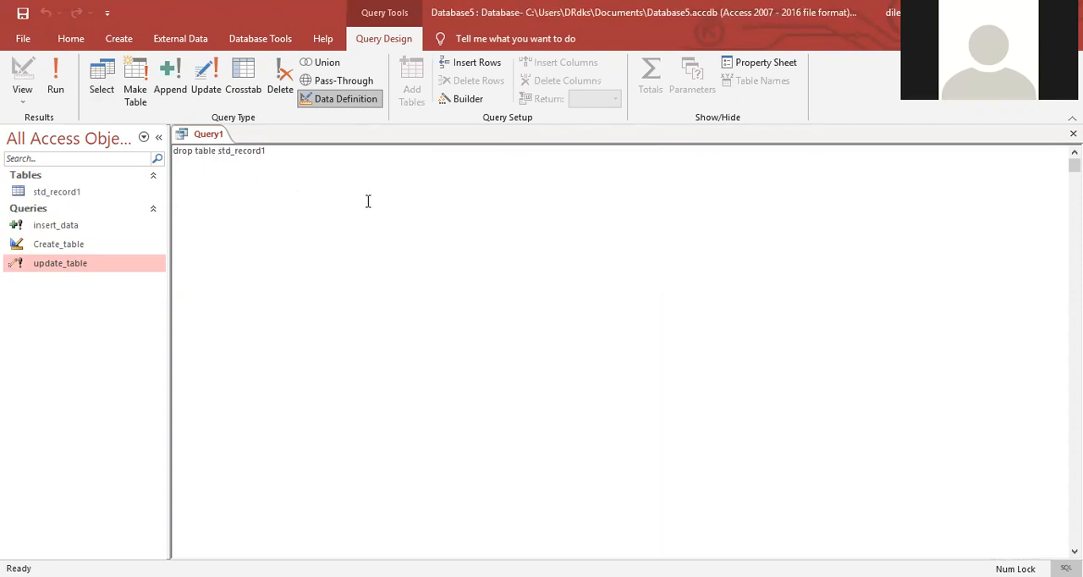
pyautogui.click(533, 238)
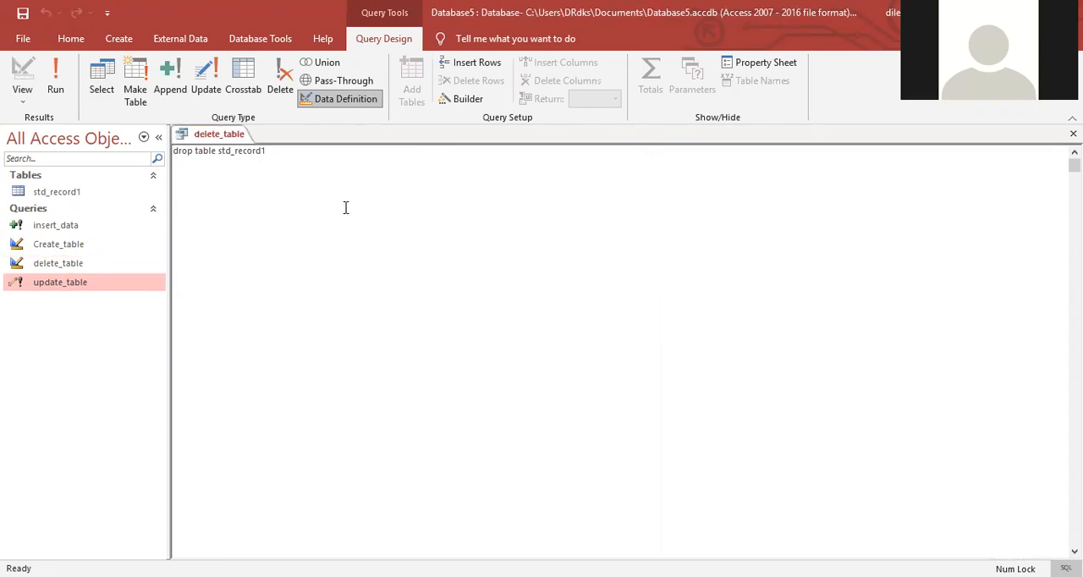
pyautogui.hotkey('ctrl', 'w')
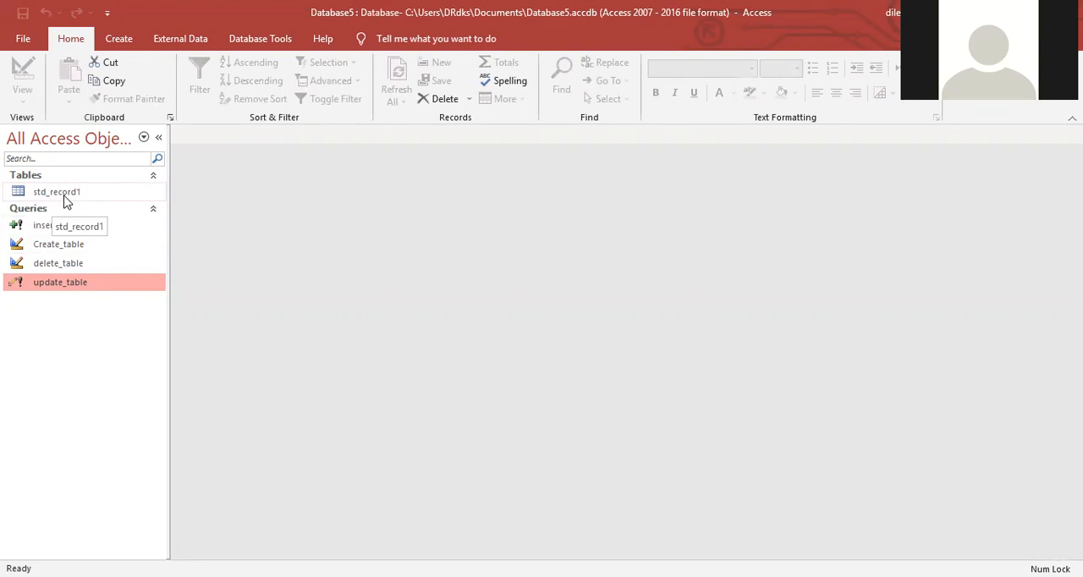
# Step: Run the delete_table query and accept the data-definition change to remove the std_record1 table
pyautogui.rightClick(78, 268)
pyautogui.click(110, 272)
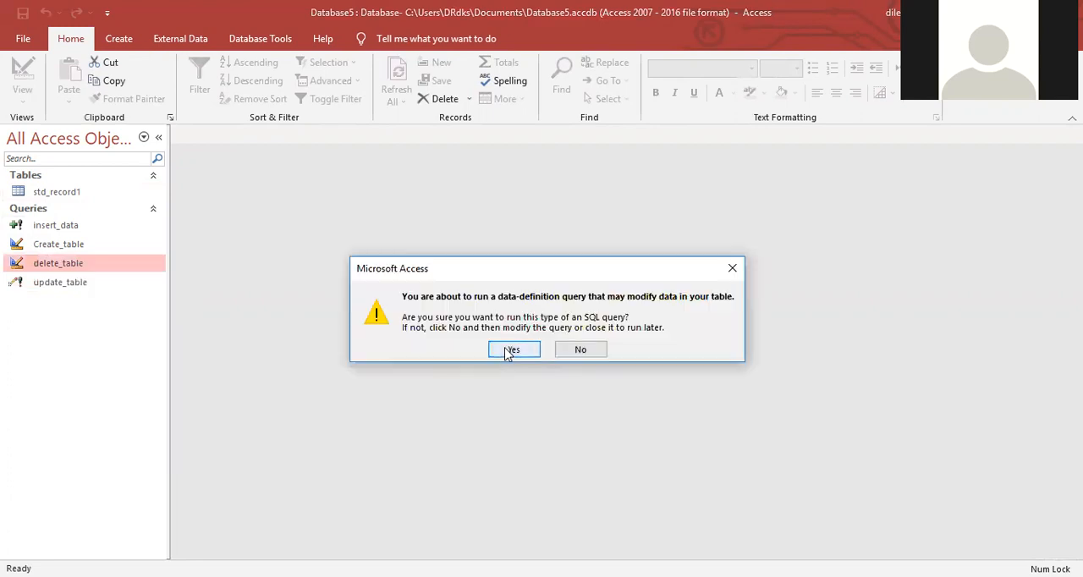
pyautogui.click(510, 349)
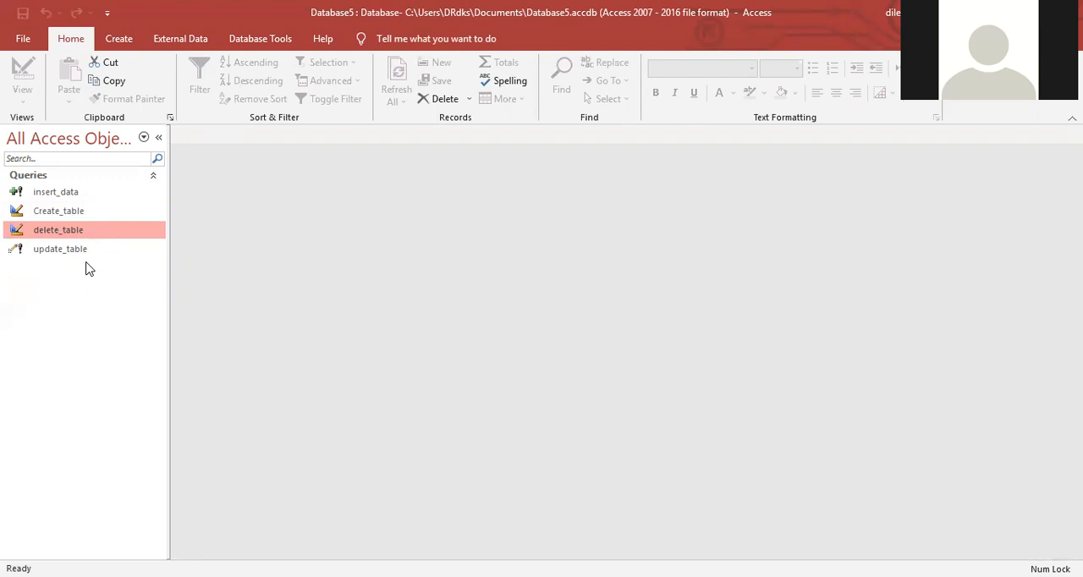
# Step: Run the Create_table query and accept it to recreate the std_record1 table
pyautogui.click(95, 218)
pyautogui.rightClick(95, 218)
pyautogui.click(130, 225)
pyautogui.click(508, 350)
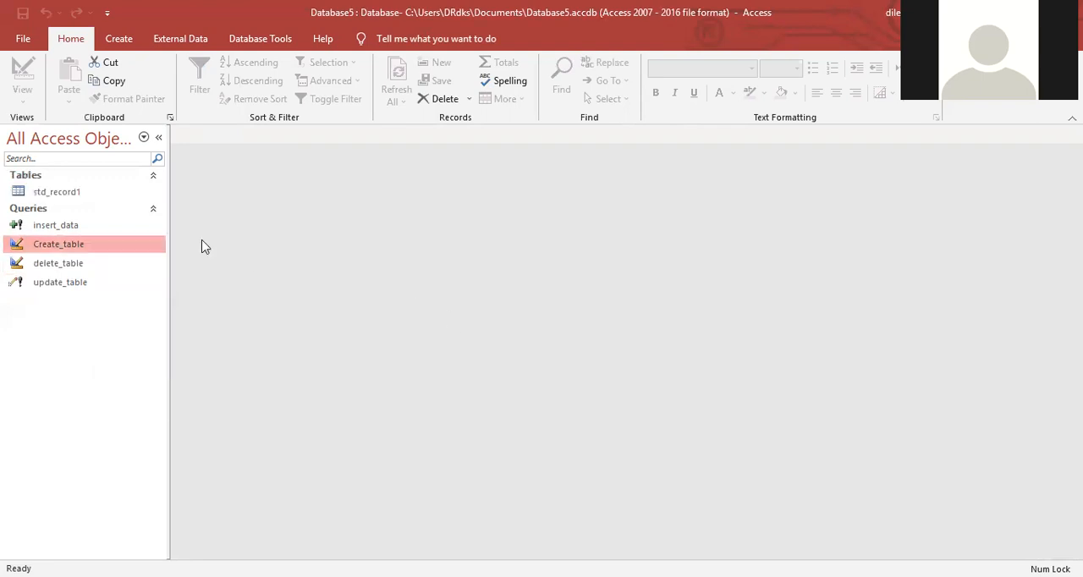
# Step: Open the std_record1 table and try to enter a001 as the first record's roll
pyautogui.doubleClick(38, 193)
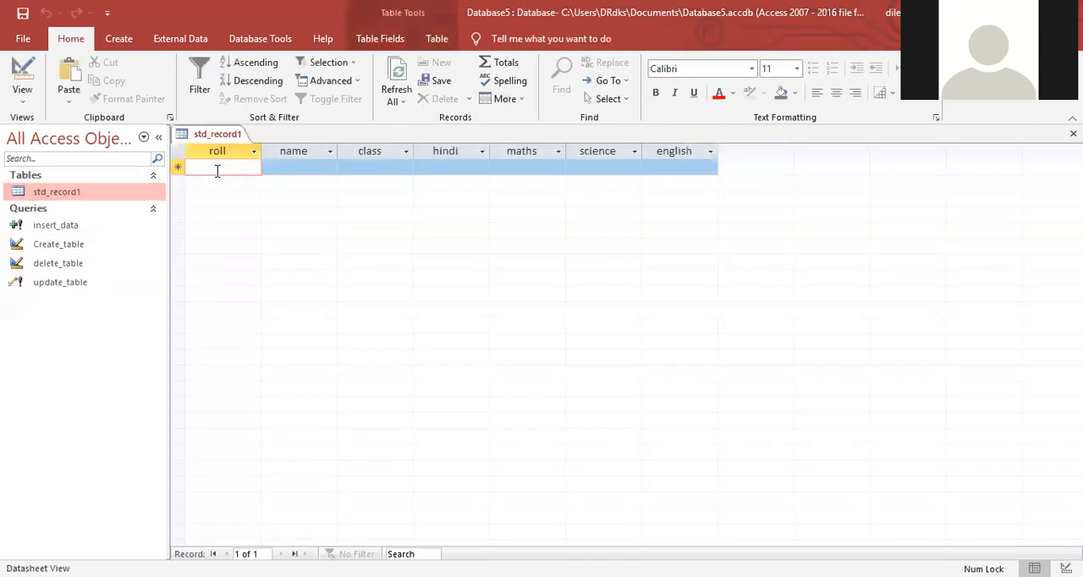
pyautogui.write('a001')
pyautogui.press('Tab')
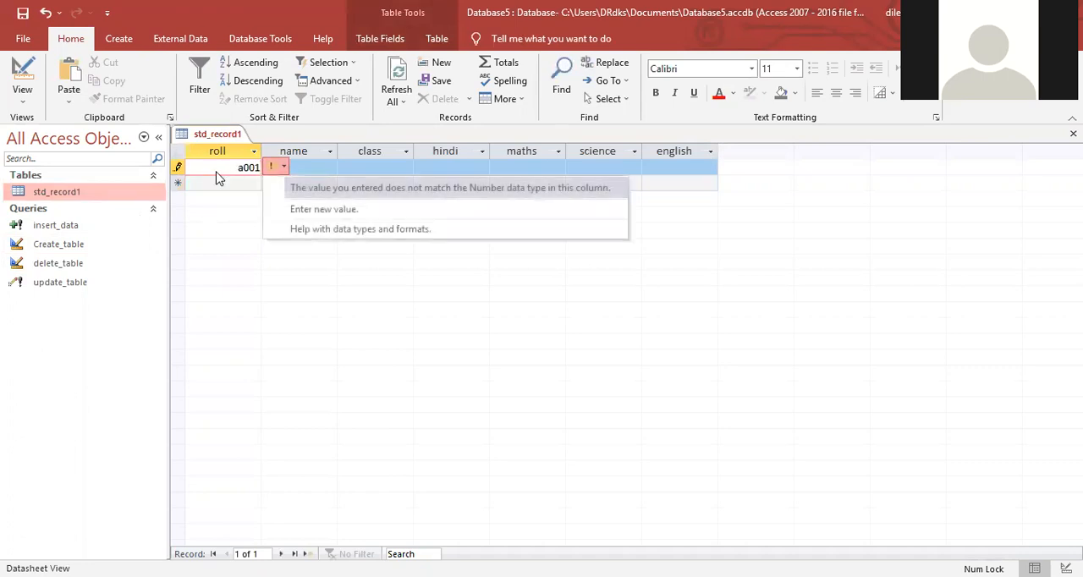
pyautogui.press('Down')
pyautogui.press('Return')
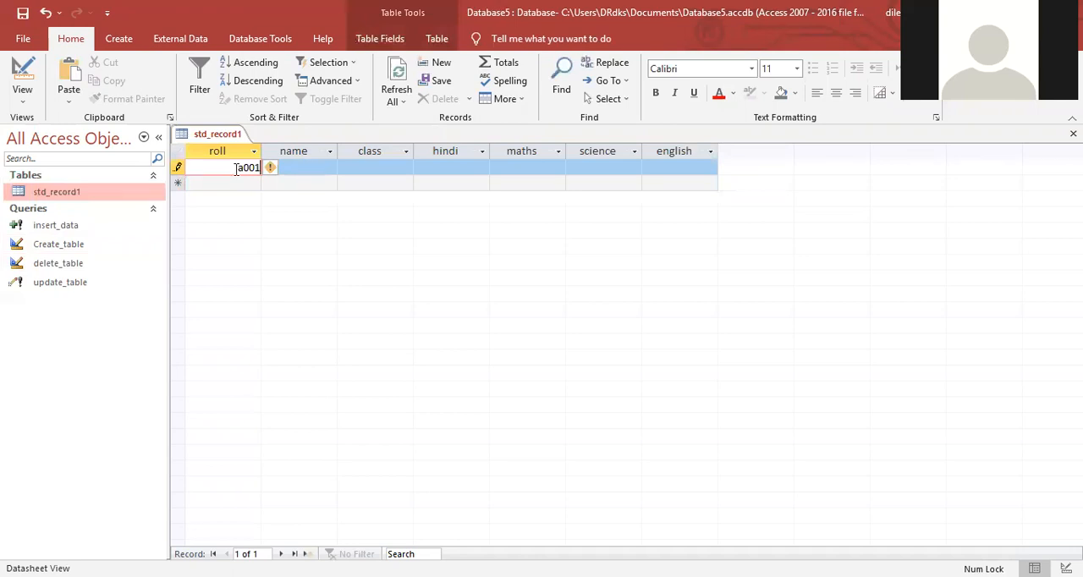
# Step: Replace the first record's roll value with 1 and move on to its name field
pyautogui.moveTo(236, 168); pyautogui.dragTo(264, 172)
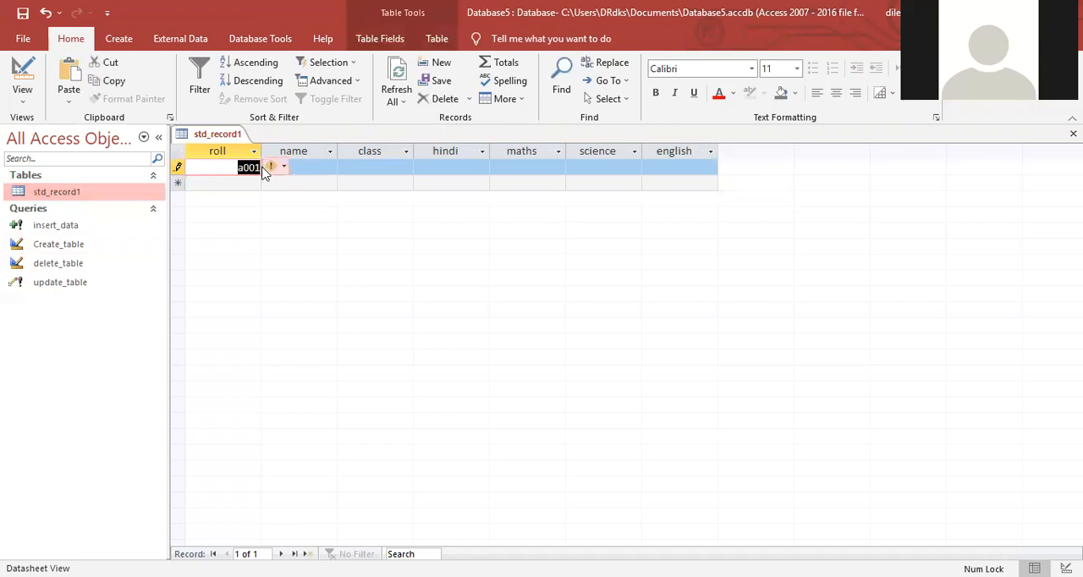
pyautogui.press('BackSpace')
pyautogui.write('1')
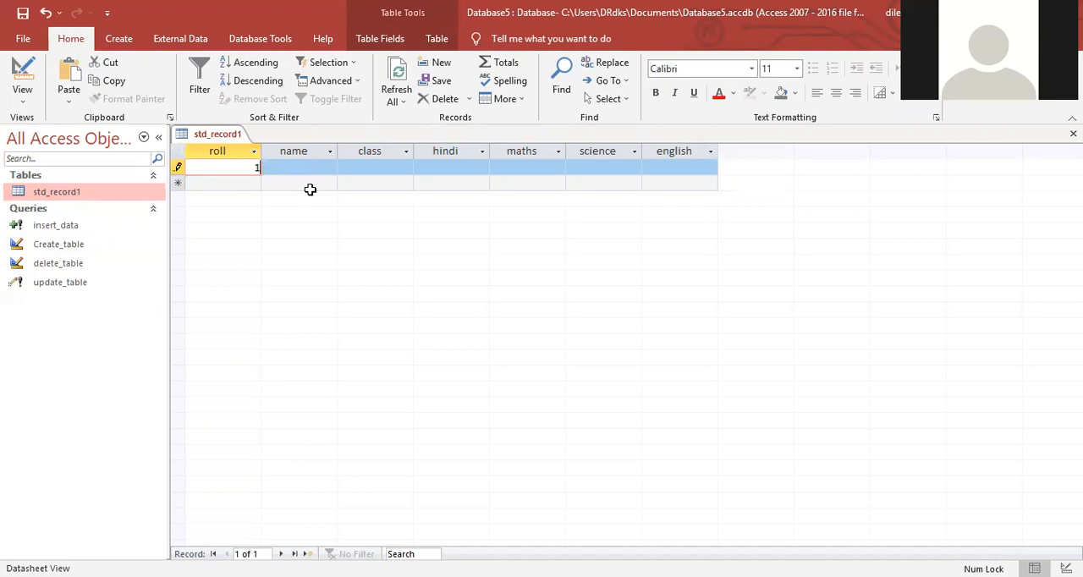
pyautogui.press('Tab')
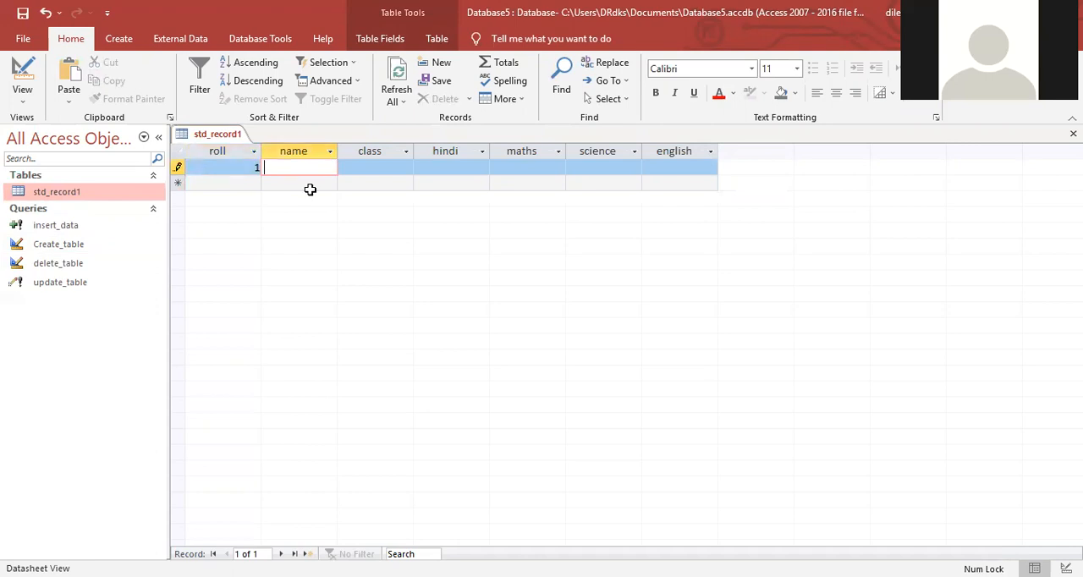
# Step: Enter the student's full name in the first record's name field and set the class to x
pyautogui.write('soni kumar')
pyautogui.press('Tab')
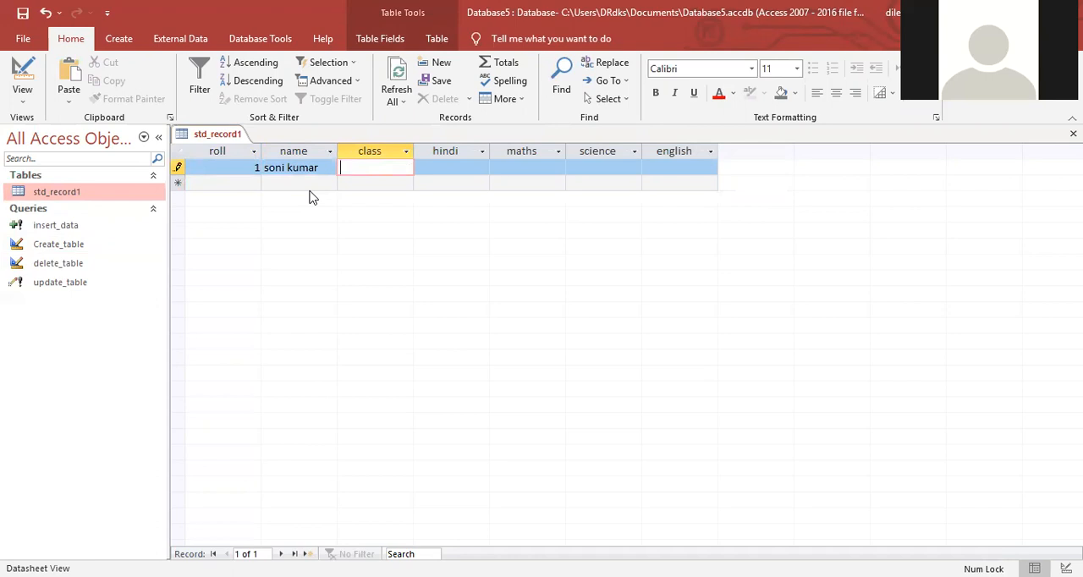
pyautogui.write('xx')
pyautogui.press('BackSpace')
pyautogui.press('Tab')
# Step: Fill in the first record's marks with hindi 45, maths 88, science 58 and english 78
pyautogui.write('45')
pyautogui.press('Tab')
pyautogui.write('88')
pyautogui.press('Tab')
pyautogui.write('58')
pyautogui.press('Tab')
pyautogui.write('78')
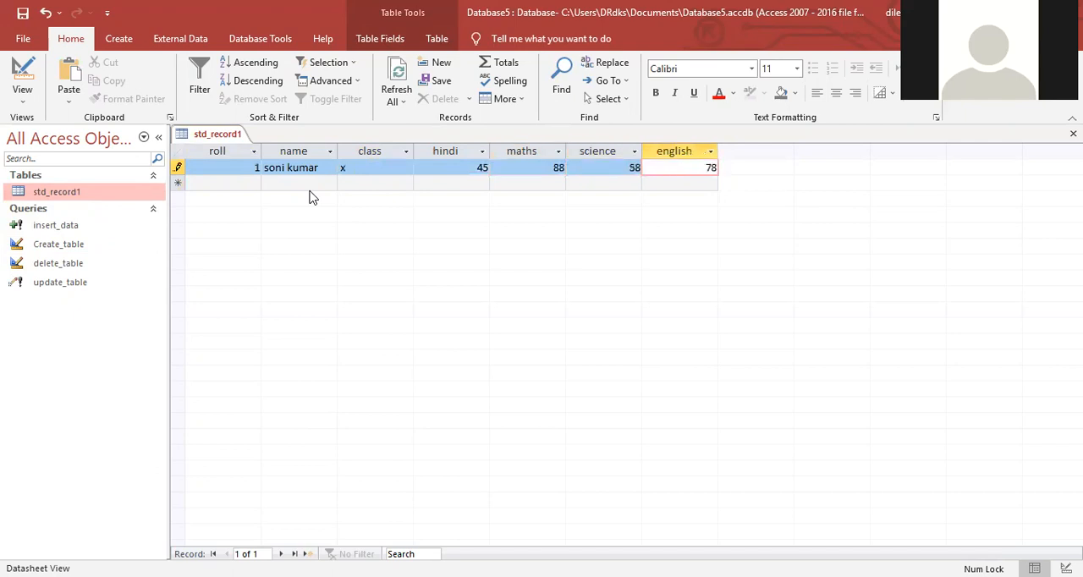
pyautogui.press('Tab')
# Step: Add a second record with roll 2, the student's name and class x
pyautogui.write('2')
pyautogui.press('Tab')
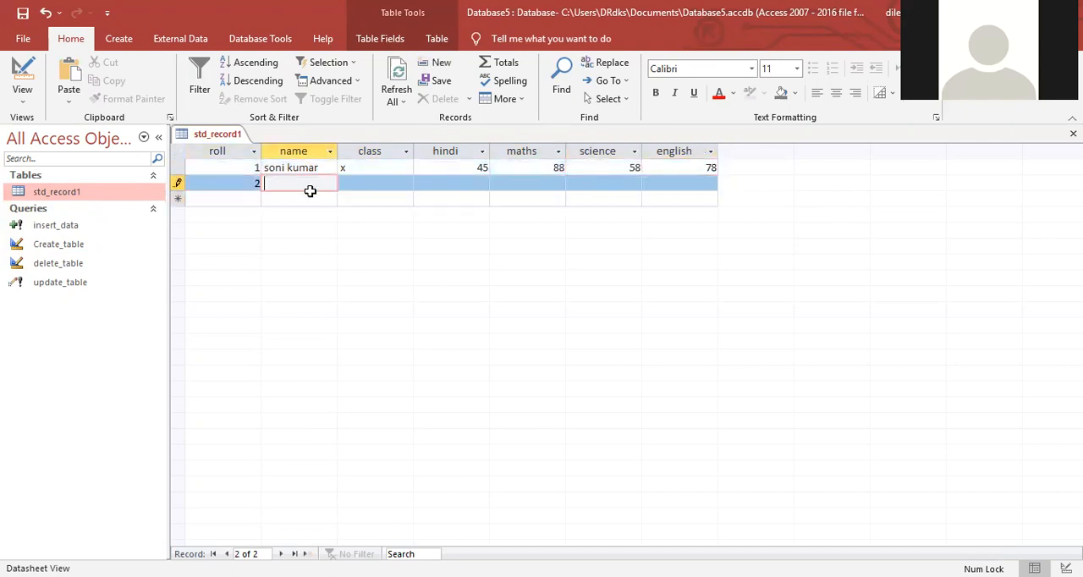
pyautogui.write('mamta')
pyautogui.press('Tab')
pyautogui.write('x')
pyautogui.press('Tab')
# Step: Fill in the second record's marks with hindi 99, maths 88, science 95 and english 88, and close the table
pyautogui.write('99')
pyautogui.press('Tab')
pyautogui.write('88')
pyautogui.press('Tab')
pyautogui.write('95')
pyautogui.press('Tab')
pyautogui.write('88')
pyautogui.press('Tab')
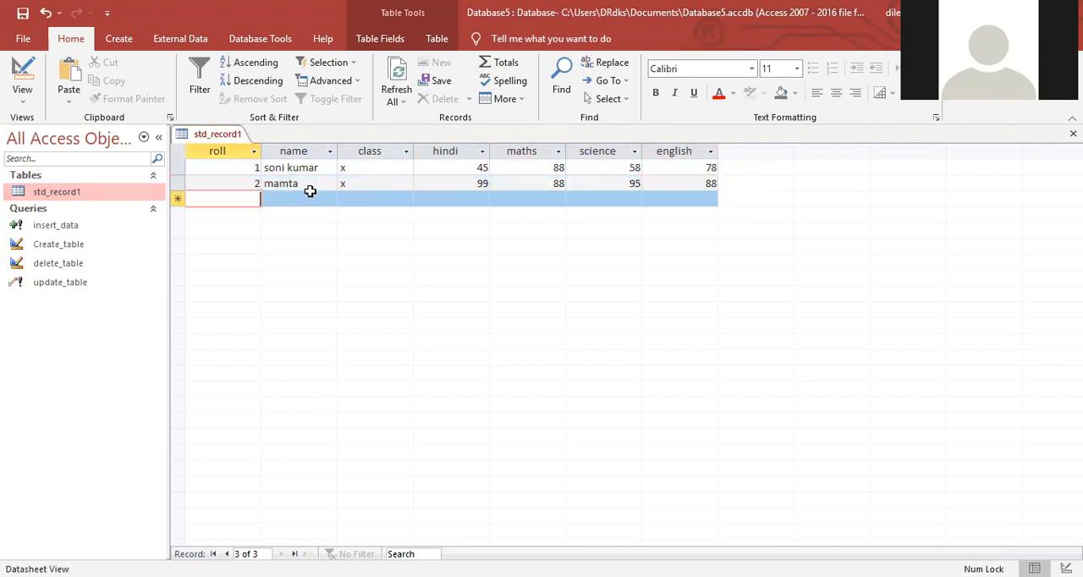
pyautogui.hotkey('ctrl', 'w')
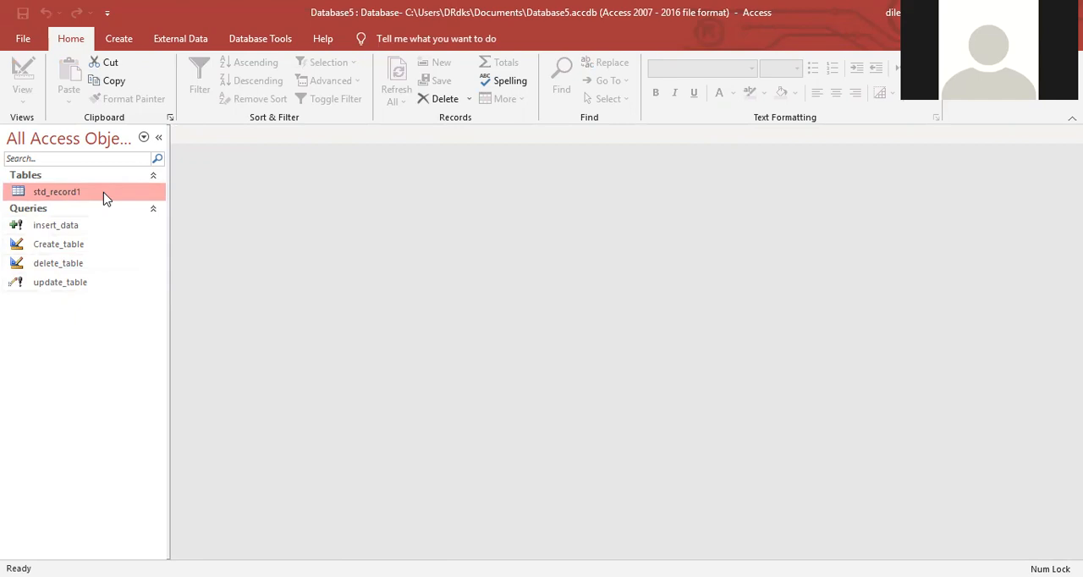
# Step: Start the Report Wizard for the std_record1 table, add the roll, name and class fields, and select the english field
pyautogui.click(118, 42)
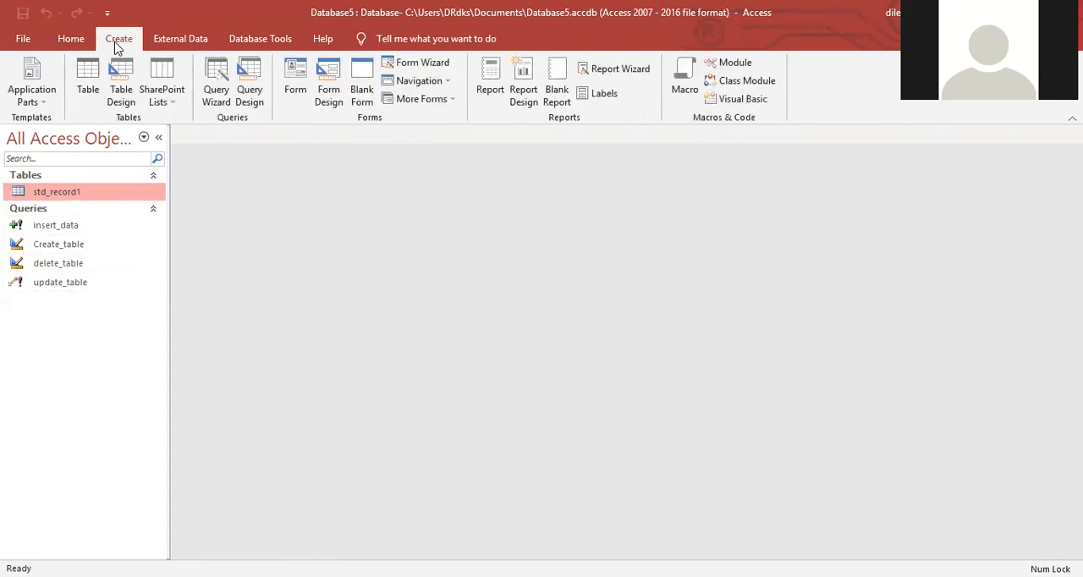
pyautogui.click(611, 76)
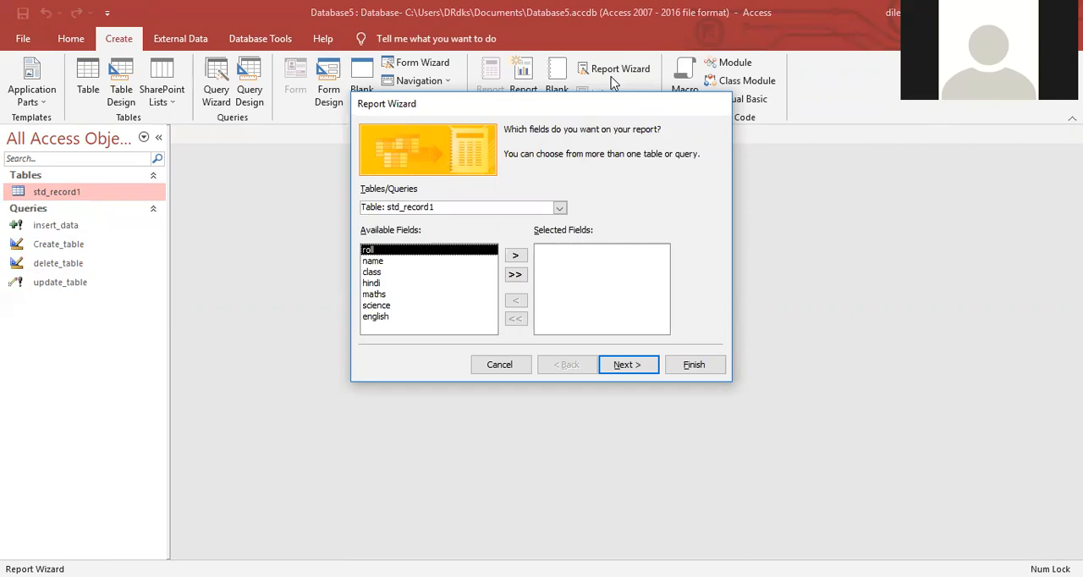
pyautogui.click(515, 255)
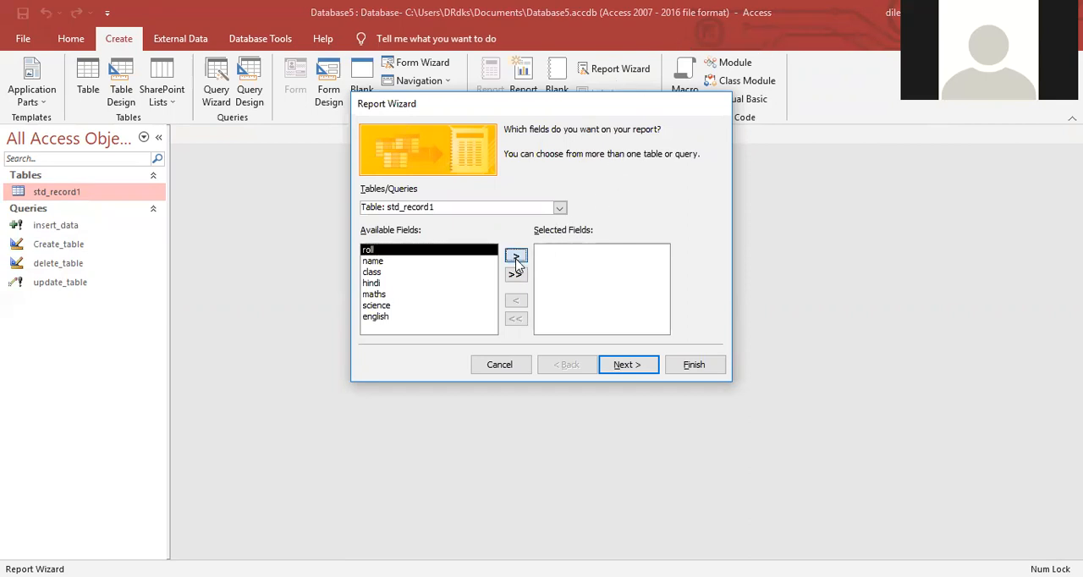
pyautogui.click(515, 255)
pyautogui.click(515, 256)
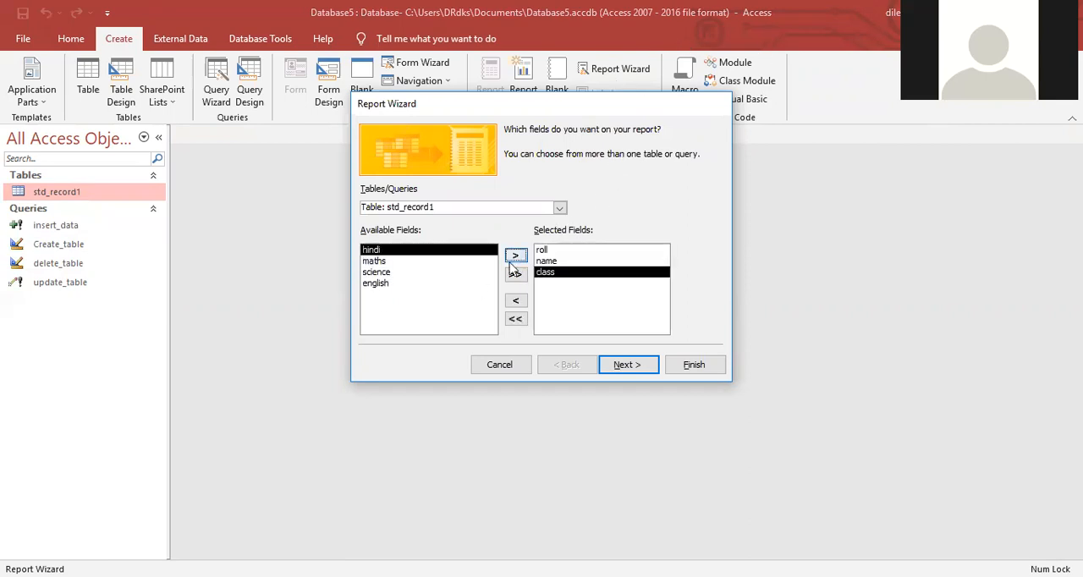
pyautogui.click(392, 285)
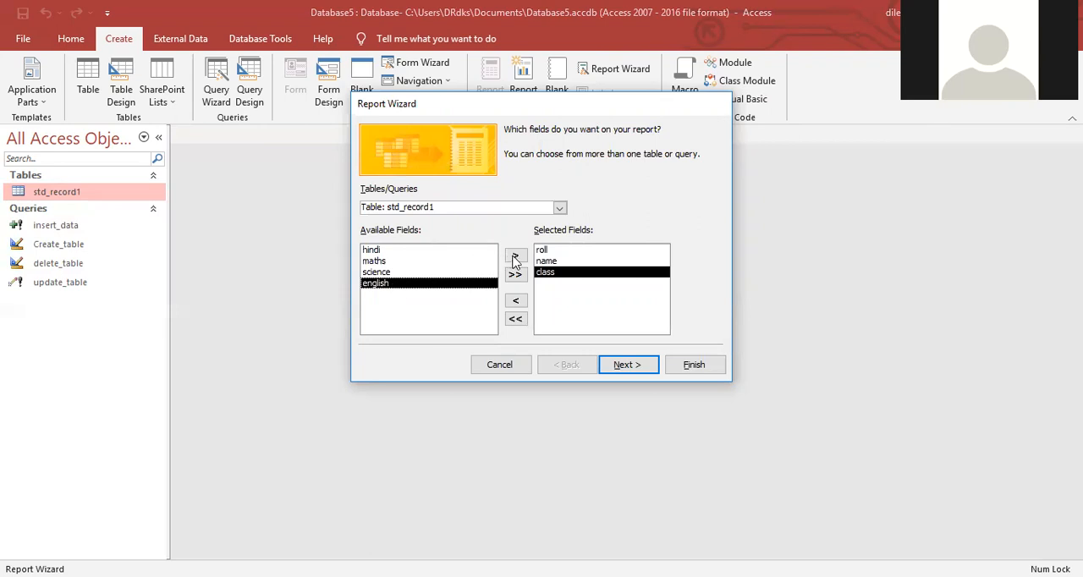